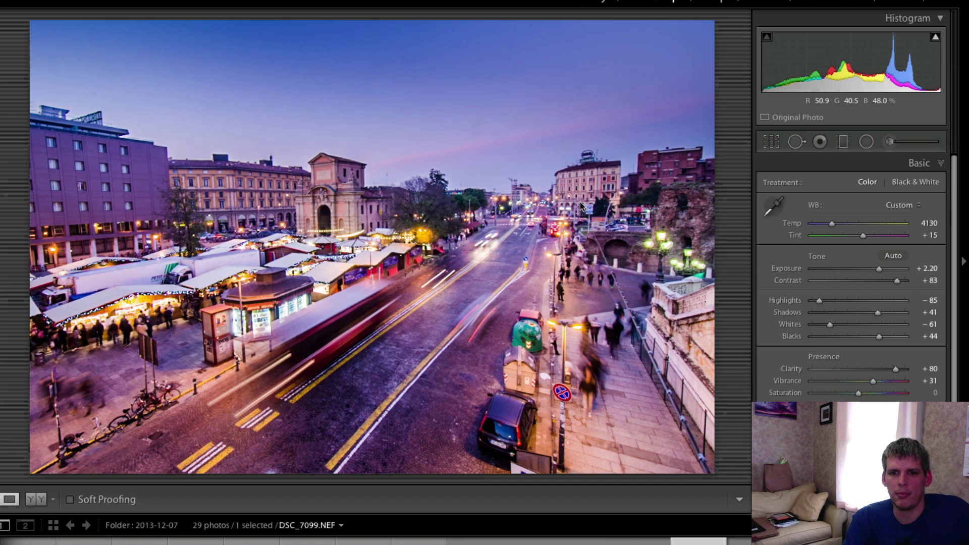
Compare the twilight photo with its unedited original, then return to the edited version.
key(backslash)
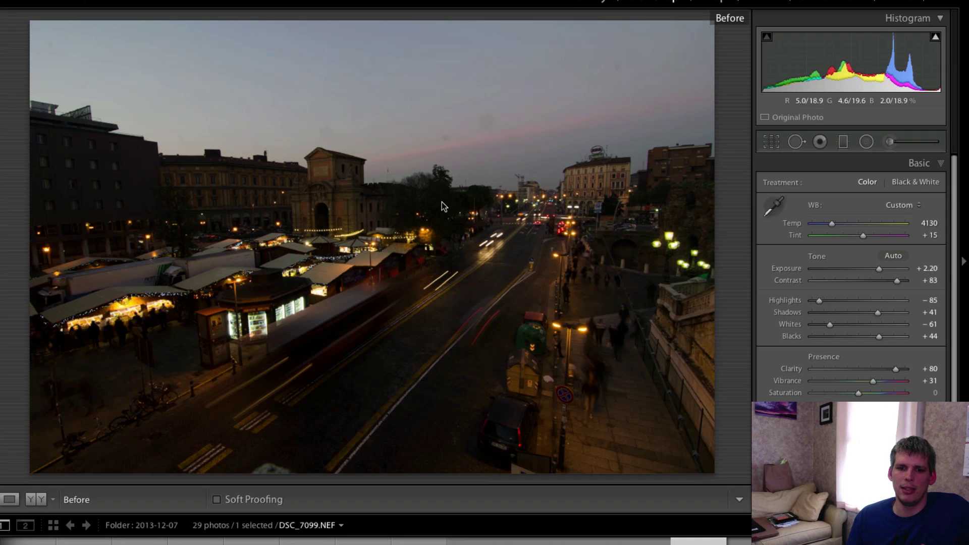
key(backslash)
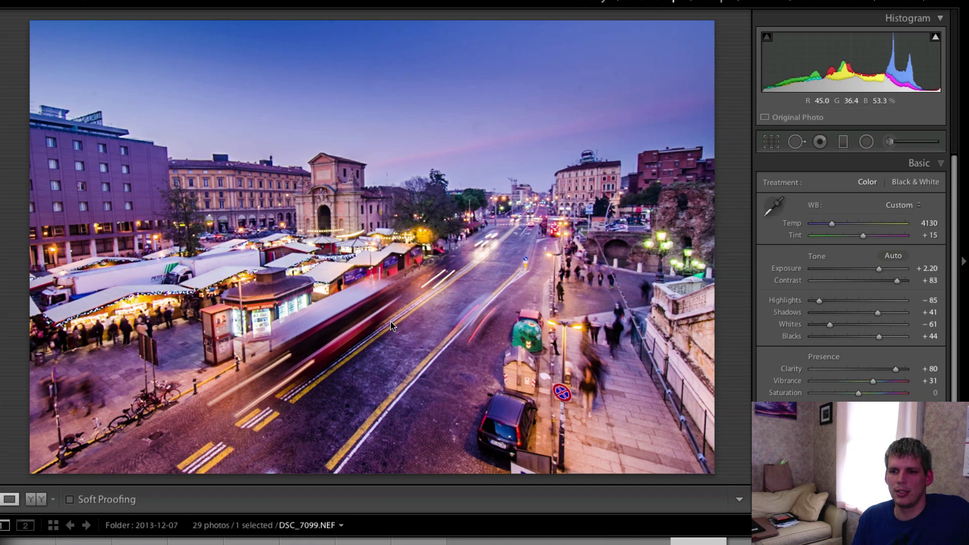
Send an edited copy of the photo through Fusion Express 2 into Topaz Simplify 4.
right_click(415, 248)
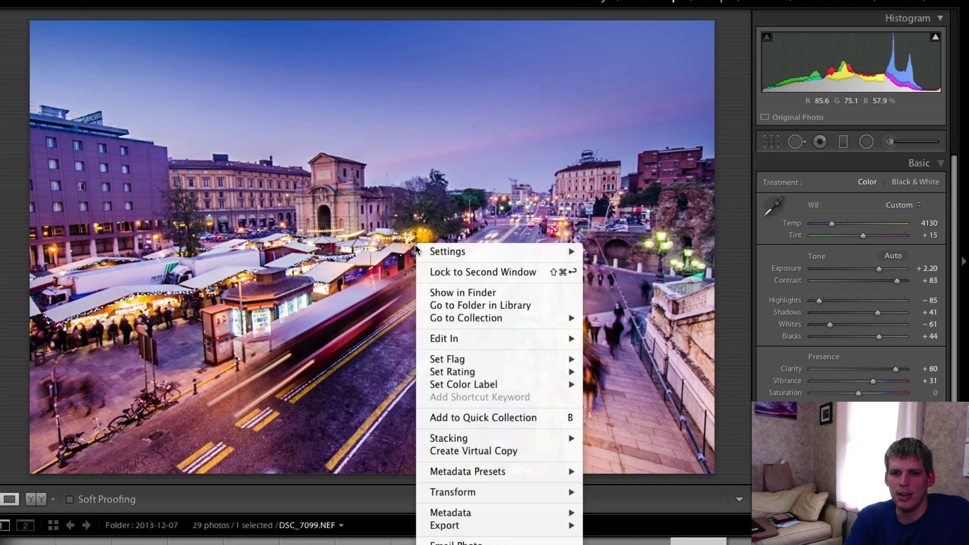
mouse_move(451, 339)
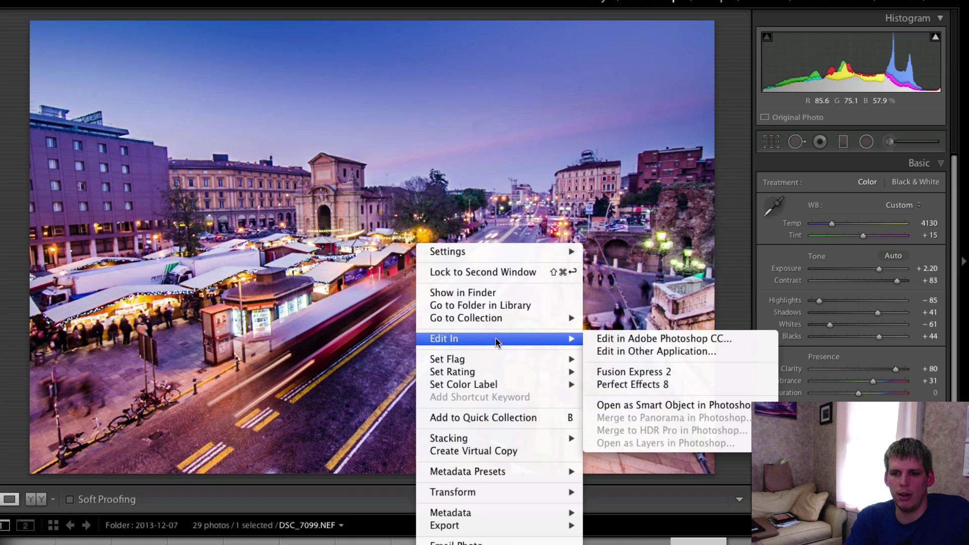
click(626, 373)
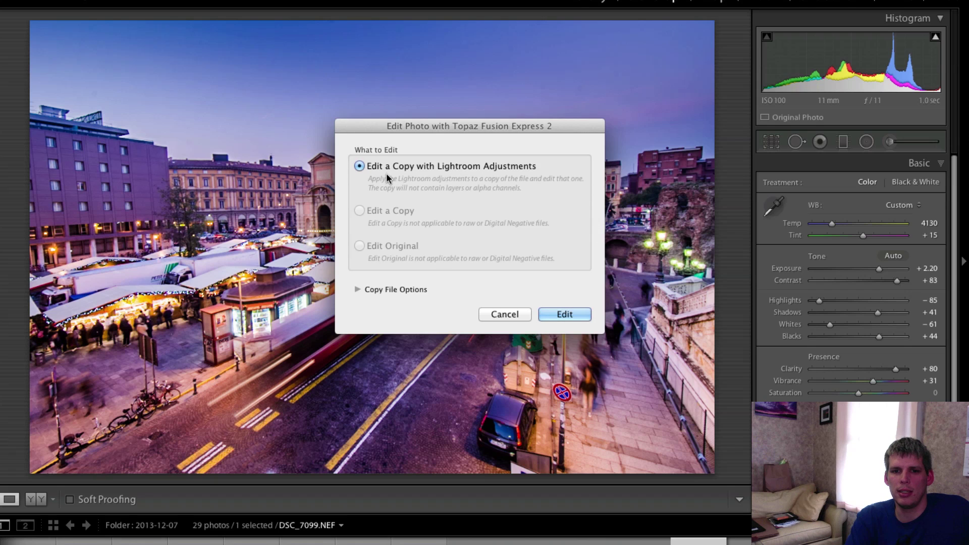
click(567, 316)
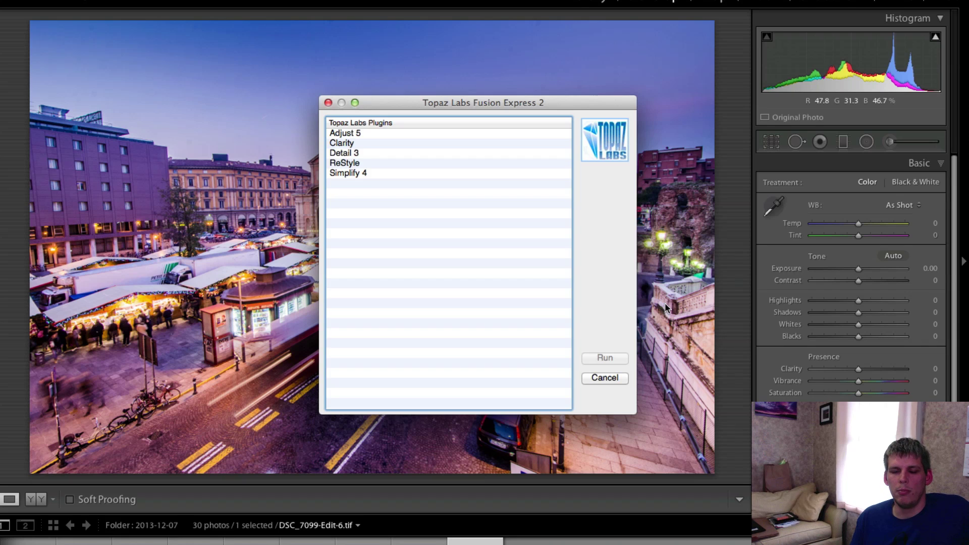
click(333, 173)
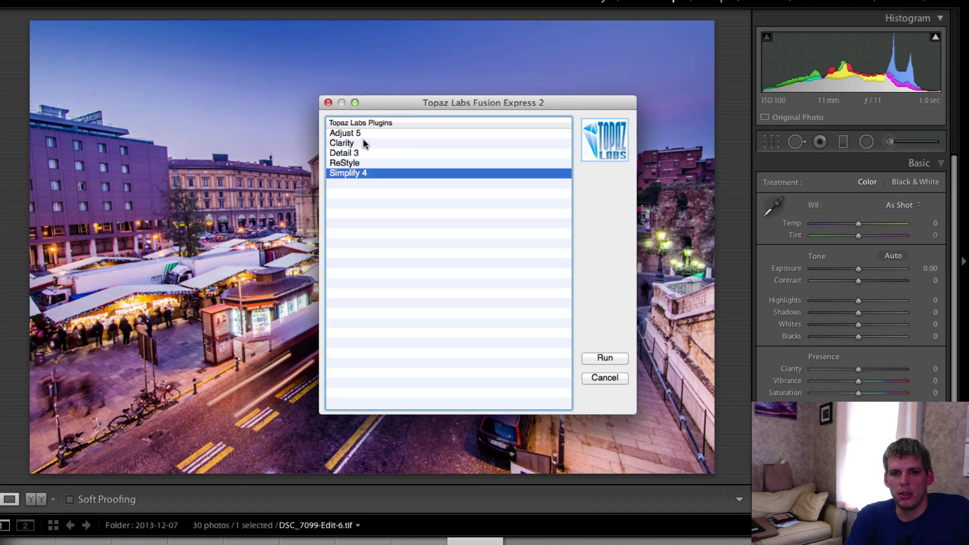
click(605, 358)
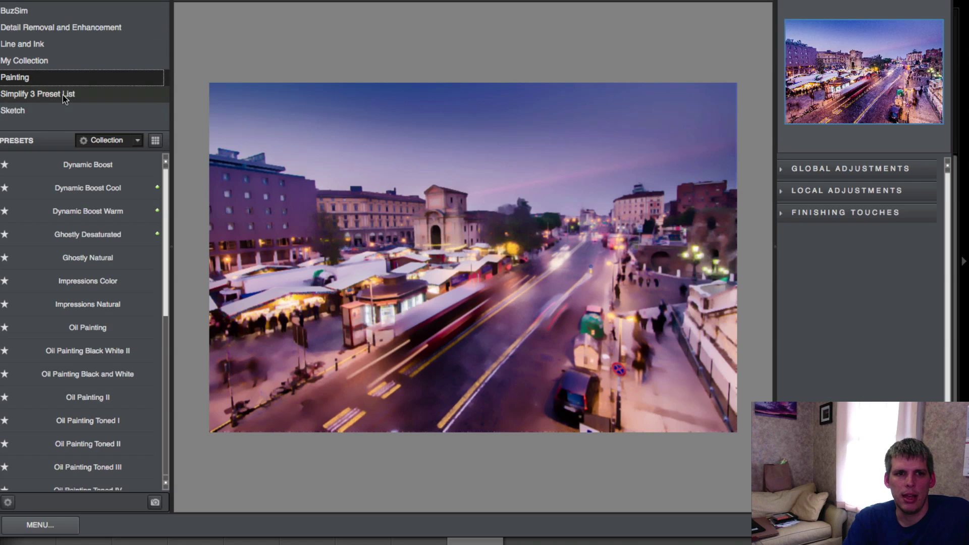
Try BuzSim Black and White, IV and Toned I, keep BuzSim Split Toned II, then list Detail Removal presets.
click(59, 11)
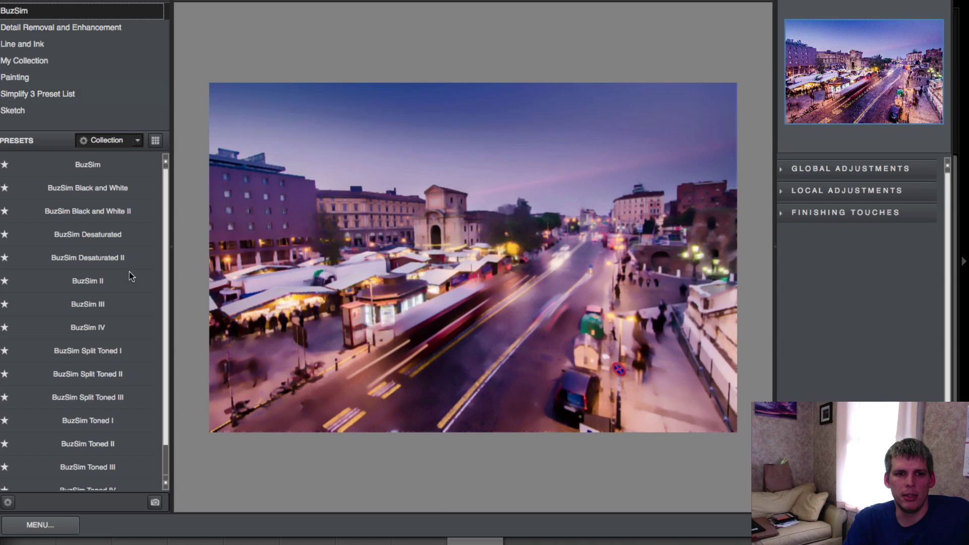
mouse_move(113, 190)
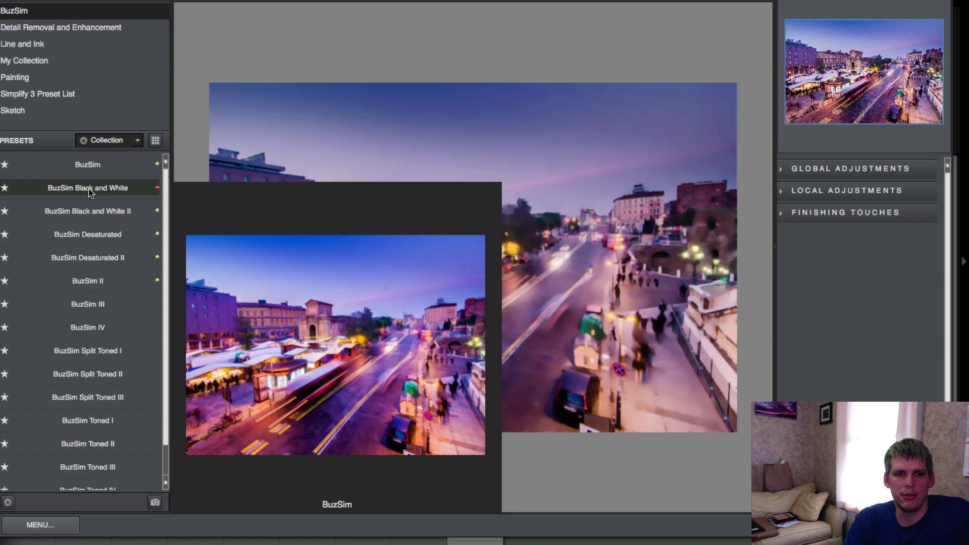
click(88, 192)
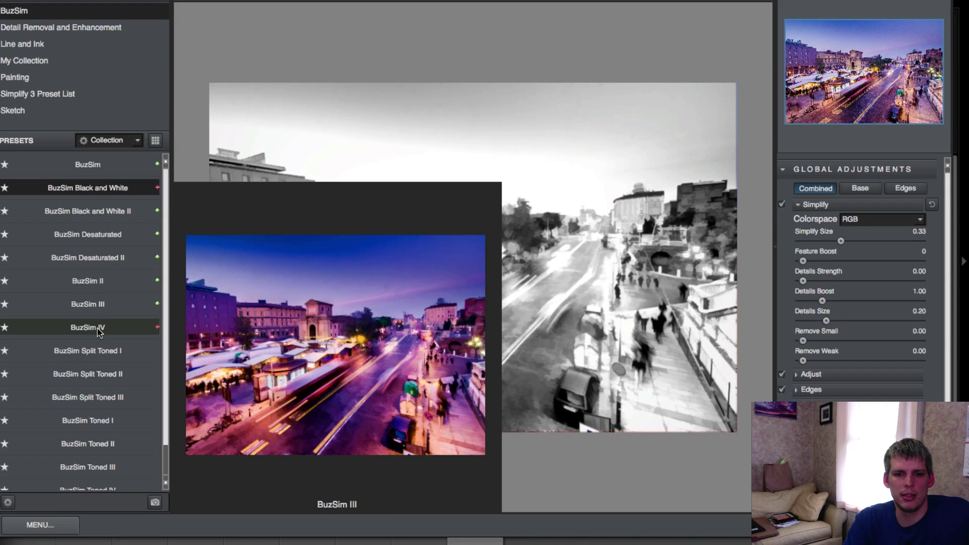
click(100, 330)
scroll(93, 353, down, 2)
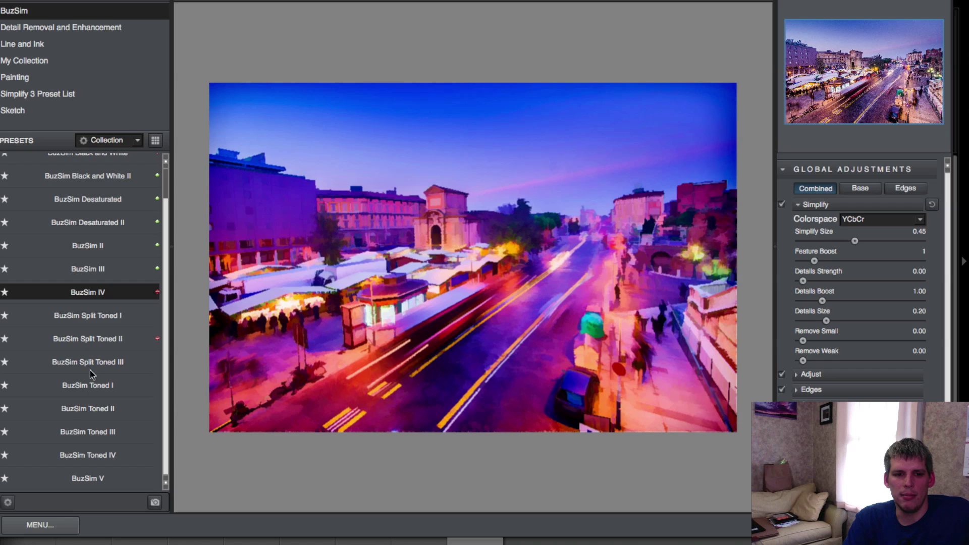
click(92, 388)
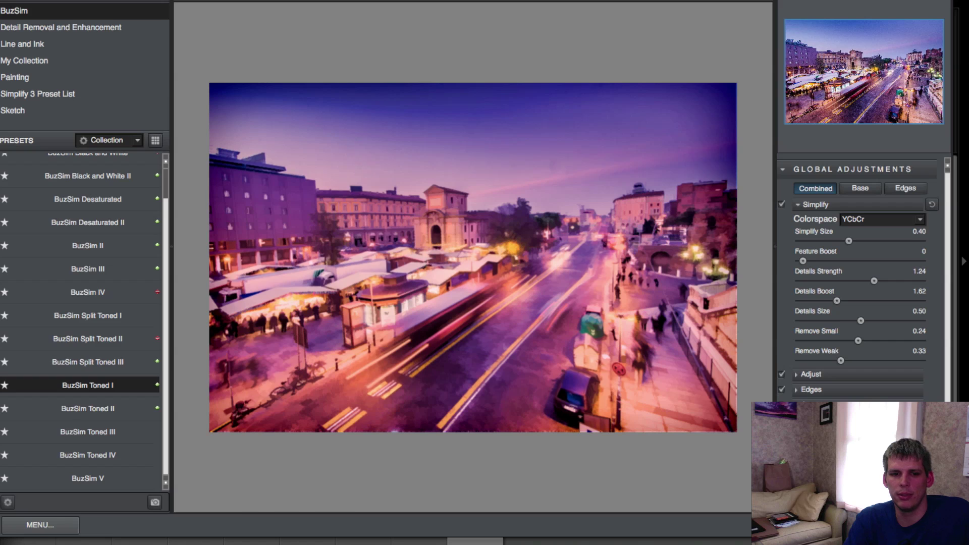
click(87, 339)
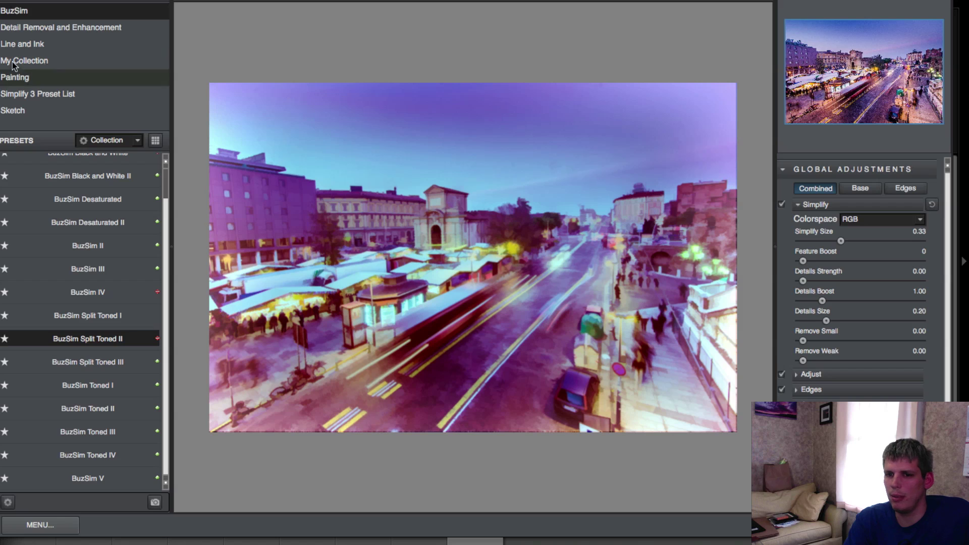
click(39, 28)
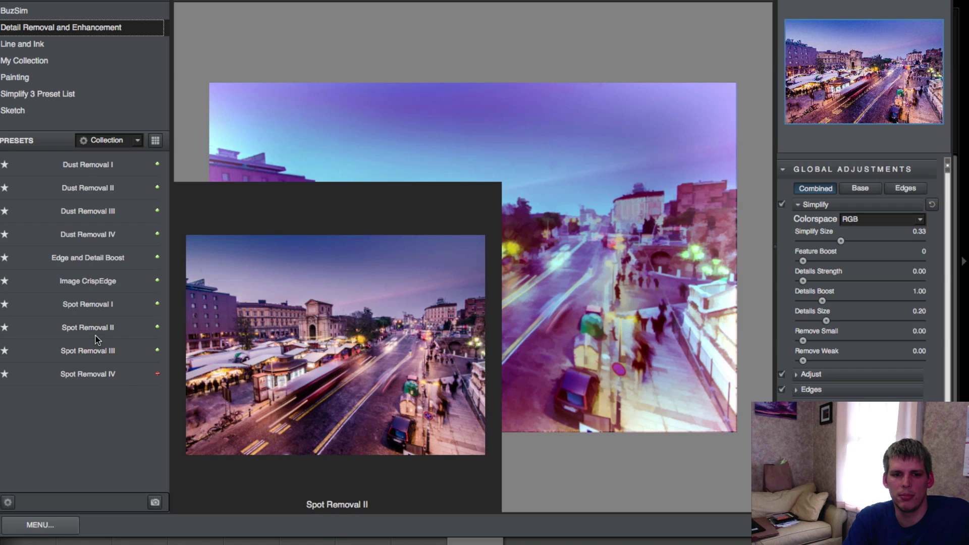
Compare Spot Removal II with Spot Removal I, keep Spot Removal I, then list Line and Ink presets.
click(95, 335)
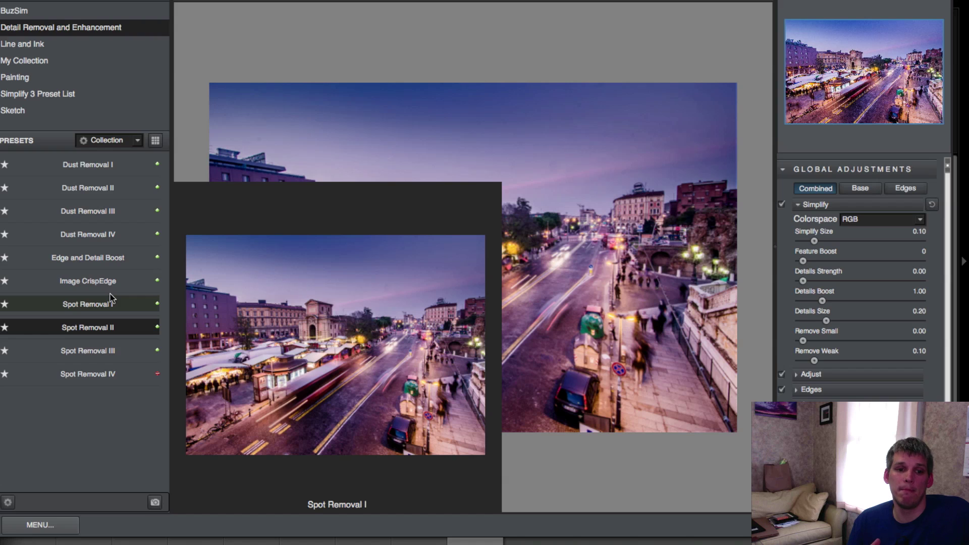
click(110, 301)
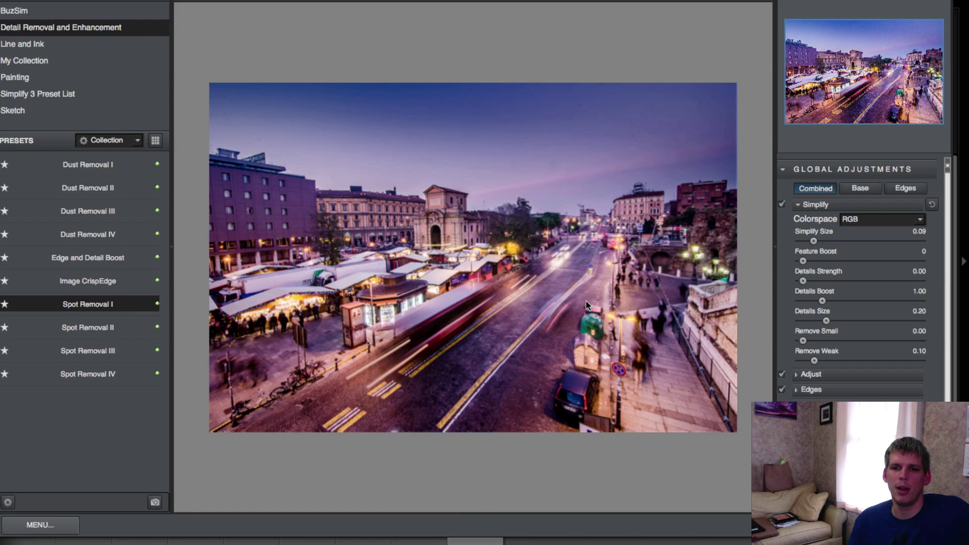
click(66, 50)
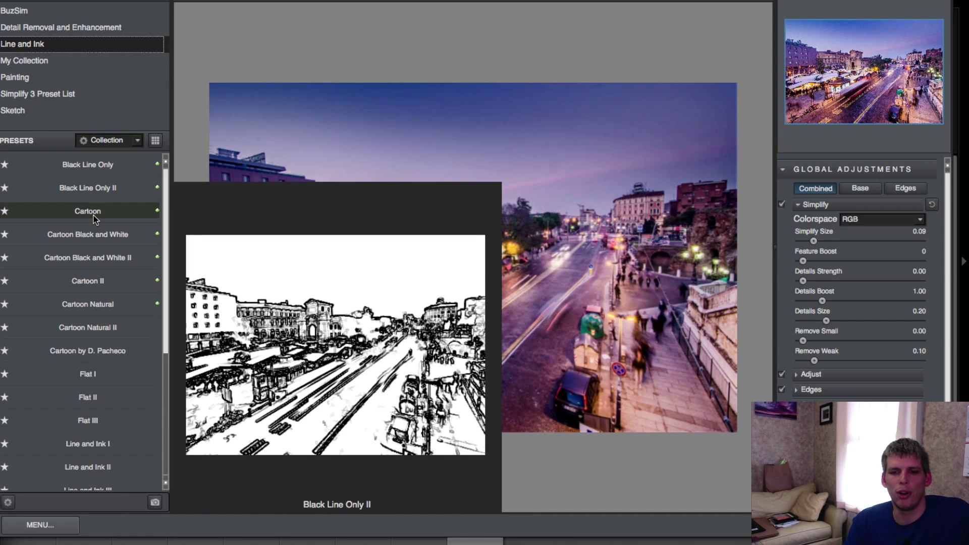
Try Cartoon, Black Line Only II, Line and Ink I/II and Stylized Cartoon White Ink, keep Line and Ink VI.
click(89, 208)
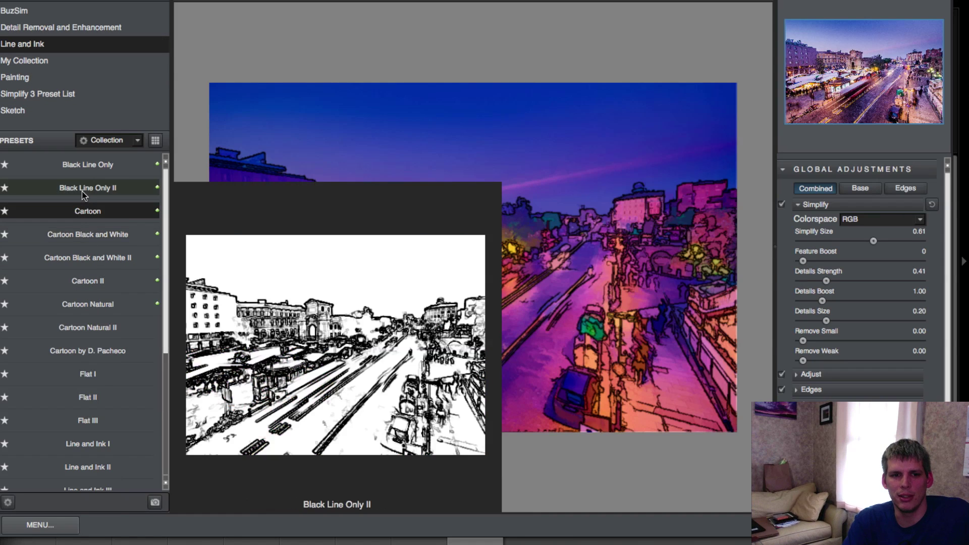
click(82, 191)
scroll(84, 252, down, 5)
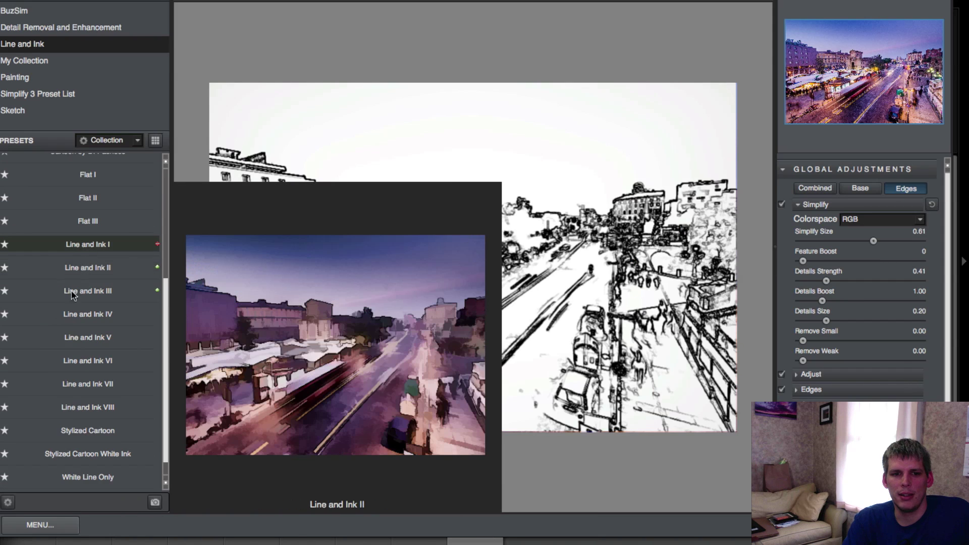
click(85, 245)
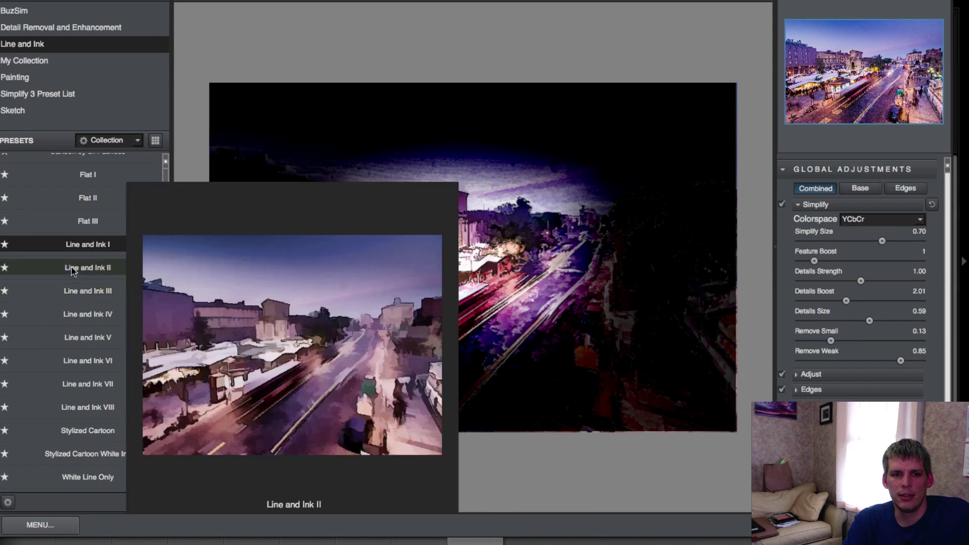
click(74, 277)
scroll(71, 300, down, 1)
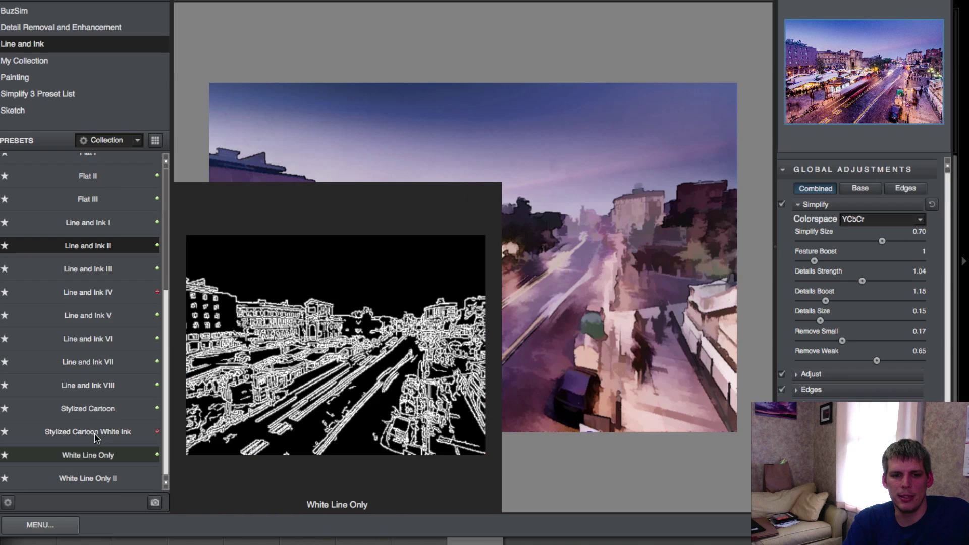
click(95, 436)
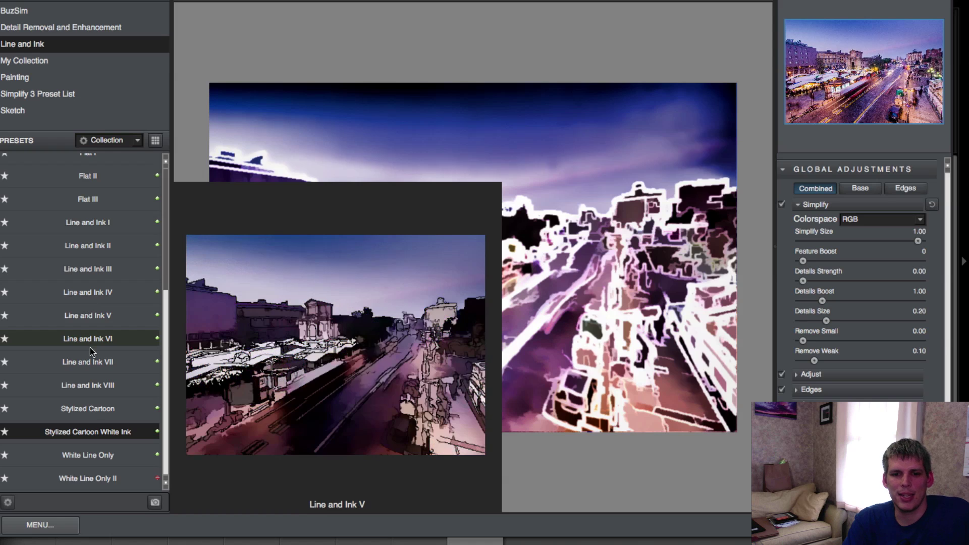
click(90, 345)
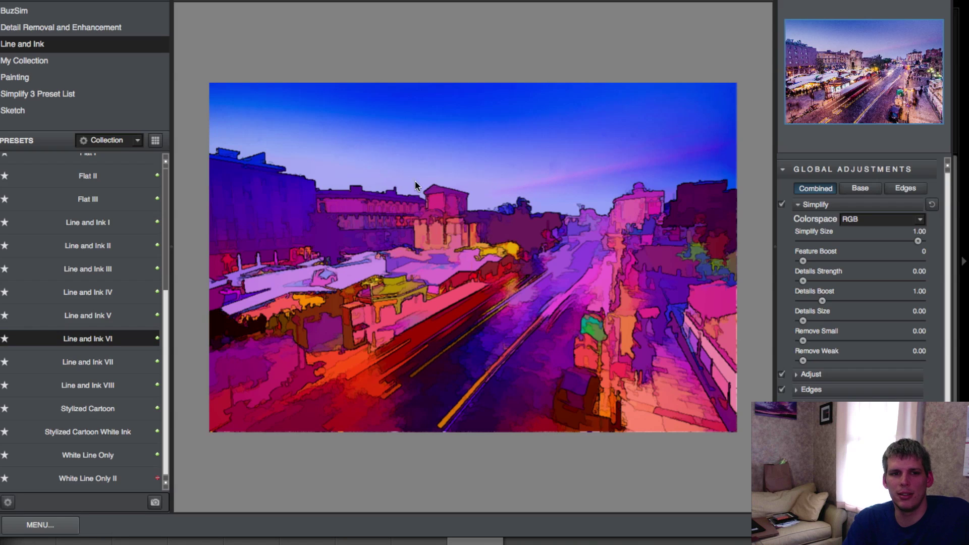
click(35, 61)
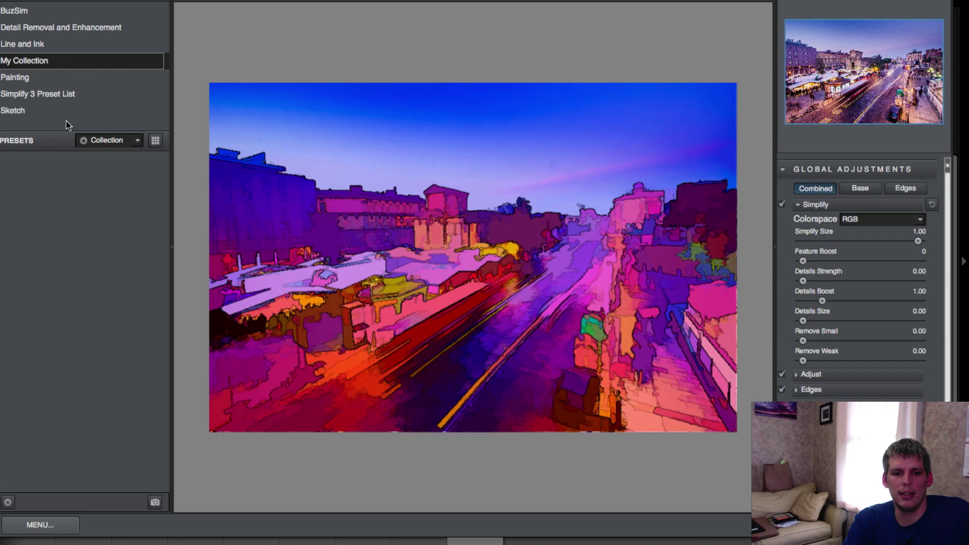
Try the Painting Colorful II and Oil Painting Toned III presets, then show the Simplify 3 Preset List.
click(37, 77)
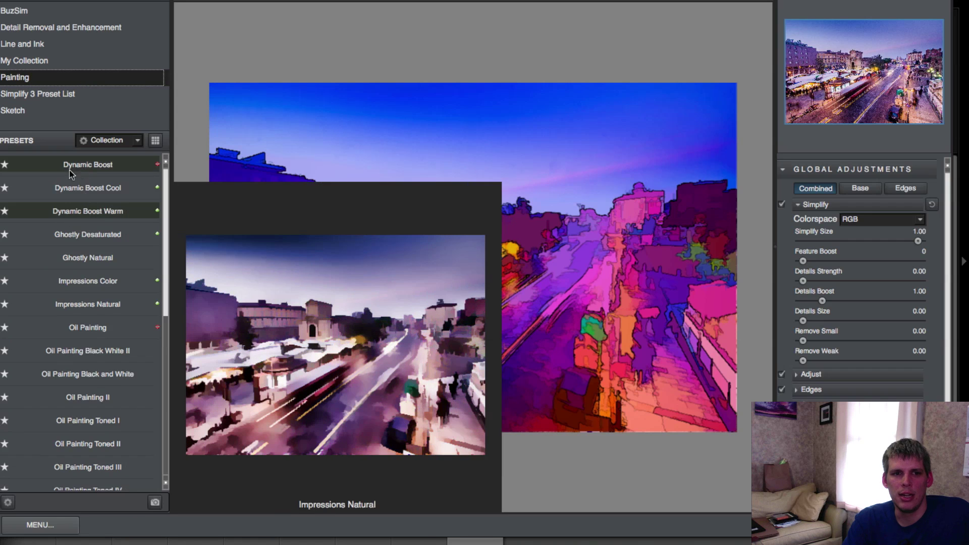
scroll(99, 366, down, 5)
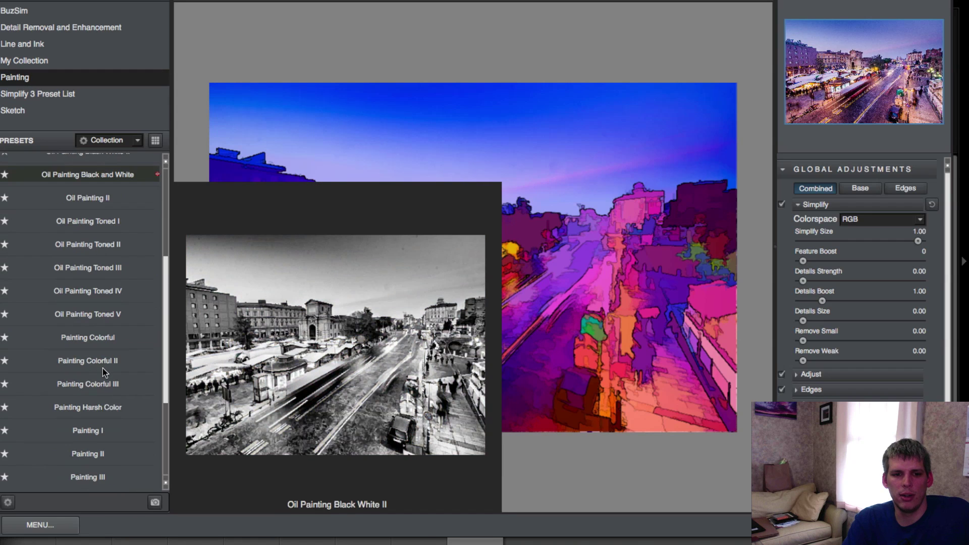
click(103, 369)
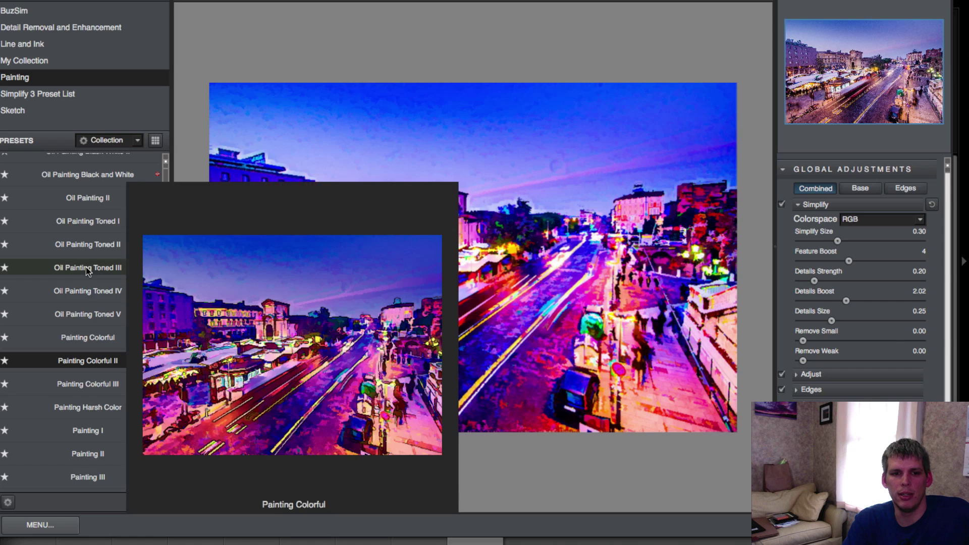
click(87, 271)
scroll(87, 271, down, 3)
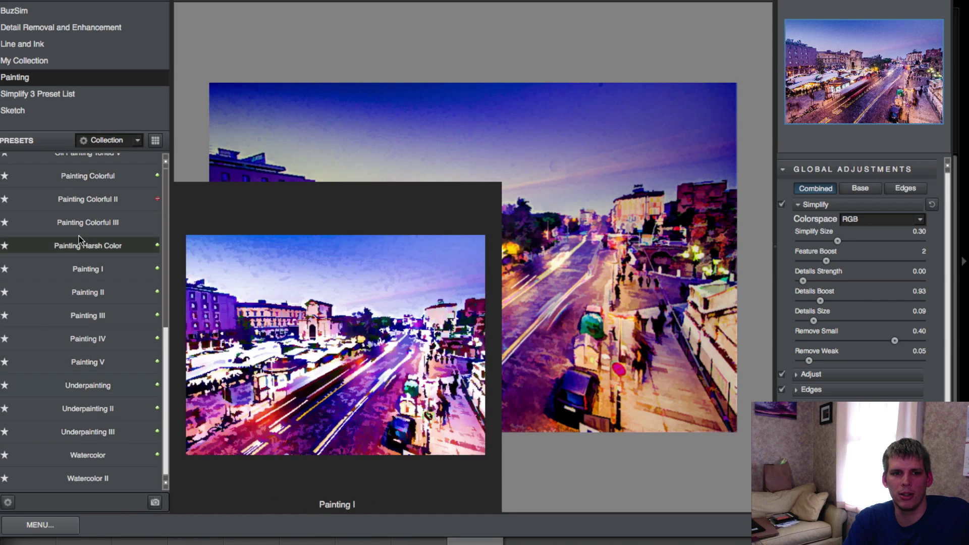
scroll(81, 237, up, 6)
click(83, 96)
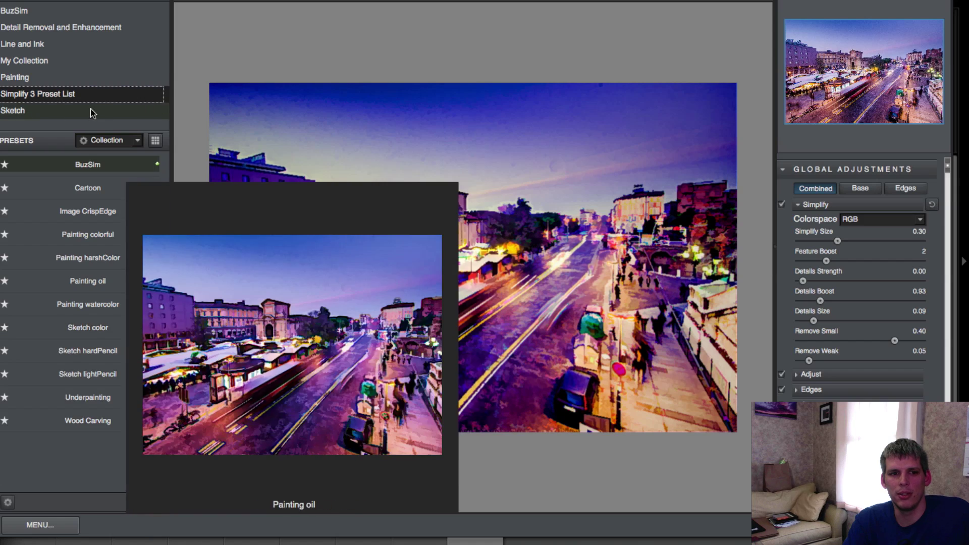
Try Colored Pencil Hard on Black, Colored Pencil Hard II, Pastel II and Pencil Light, then apply Wood Carving.
click(80, 112)
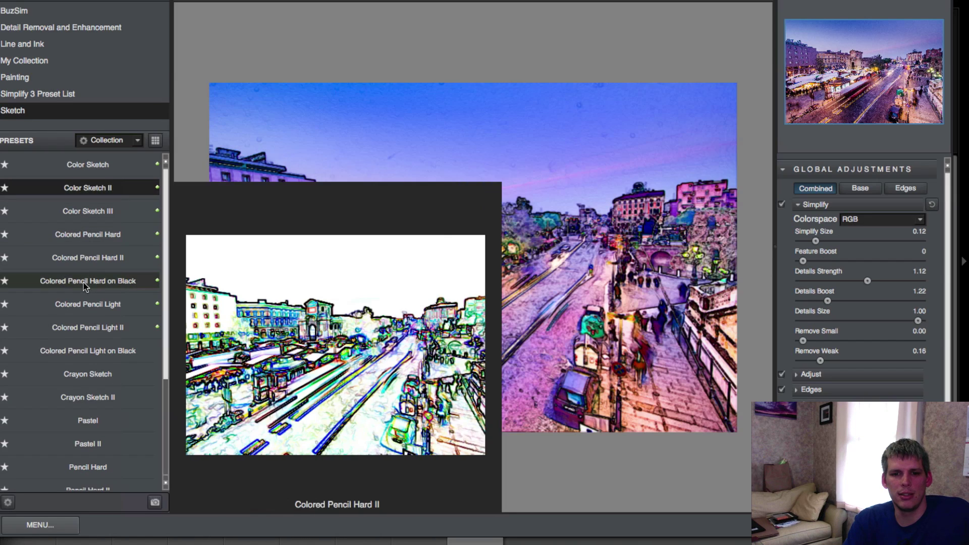
click(69, 280)
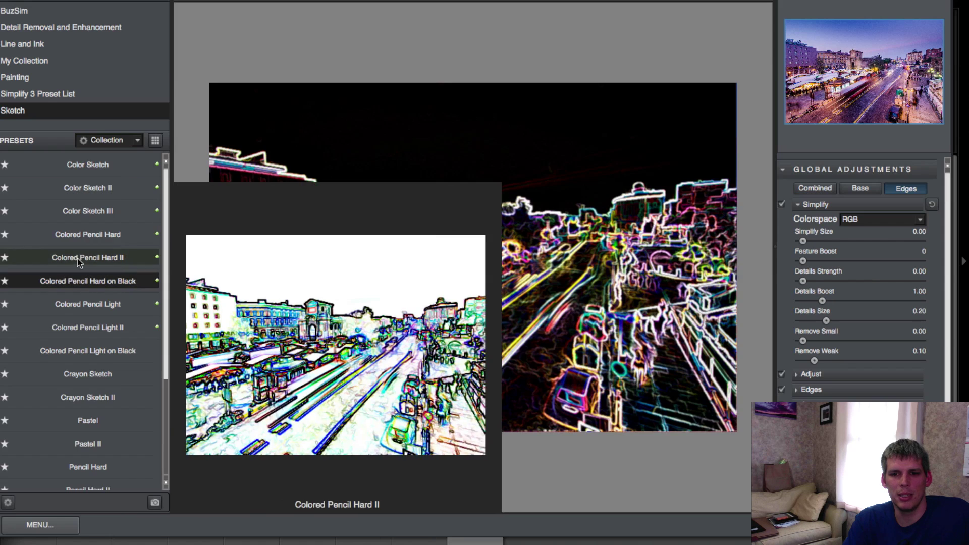
click(77, 259)
scroll(77, 265, down, 5)
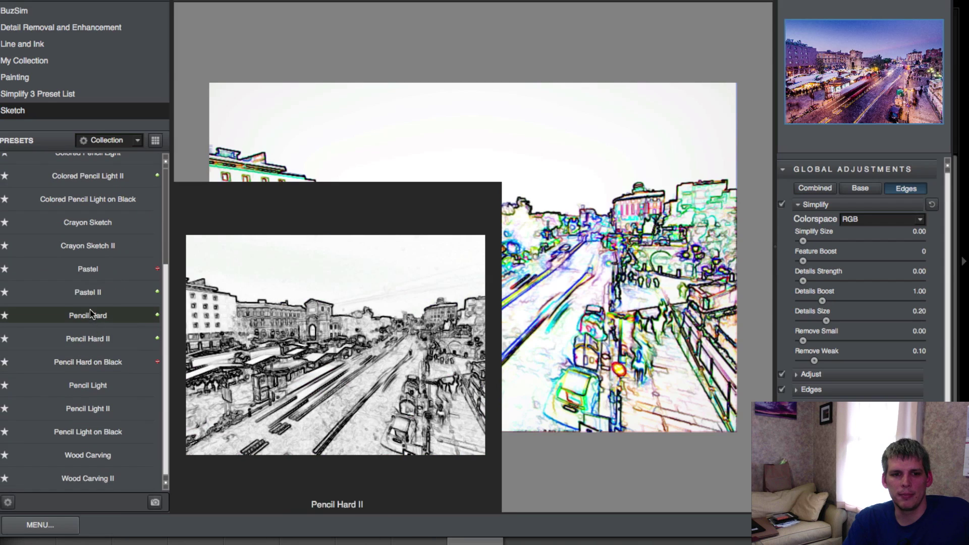
click(90, 301)
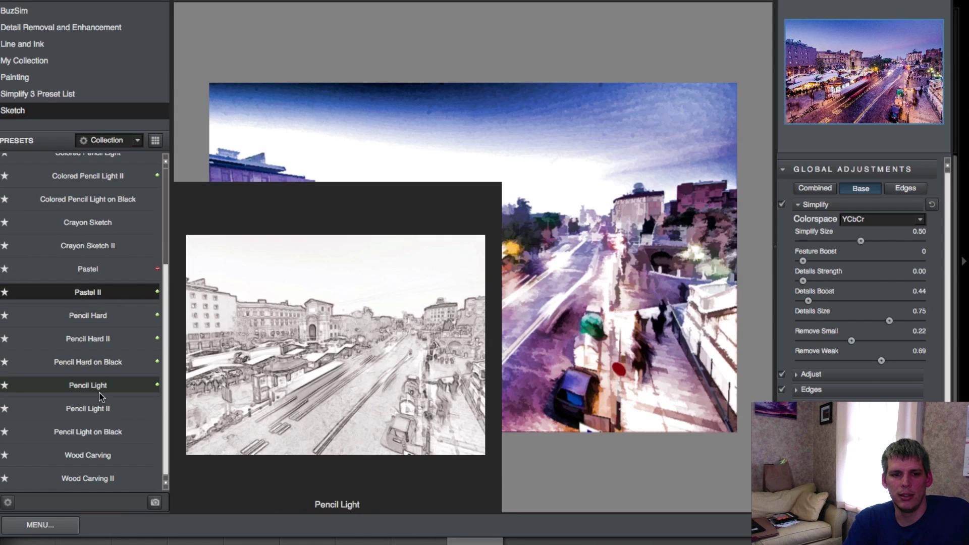
click(100, 394)
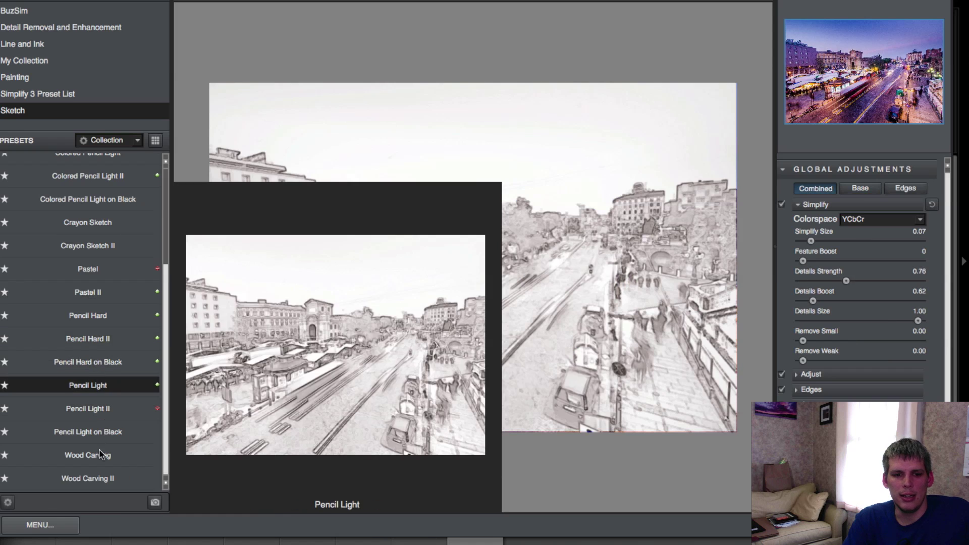
click(100, 459)
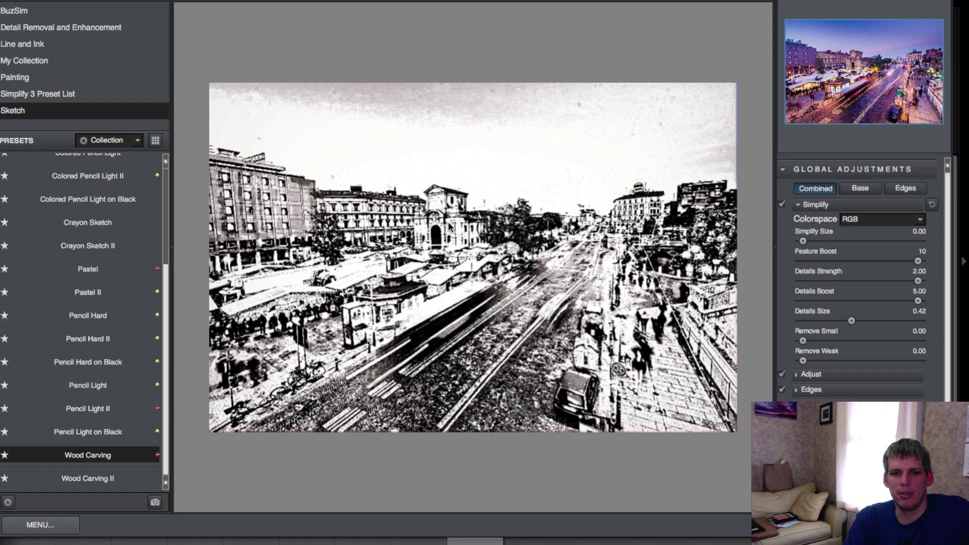
scroll(86, 288, up, 3)
scroll(75, 268, up, 1)
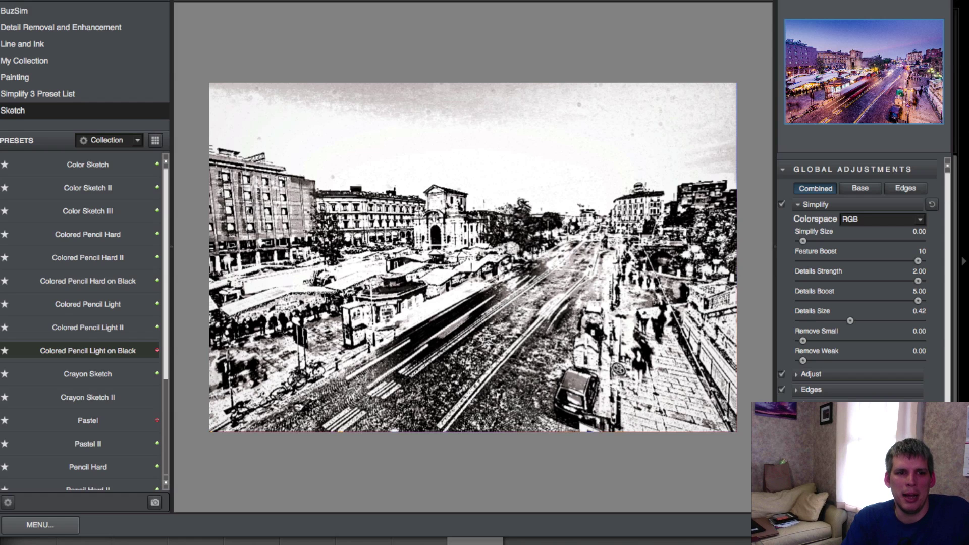
click(20, 80)
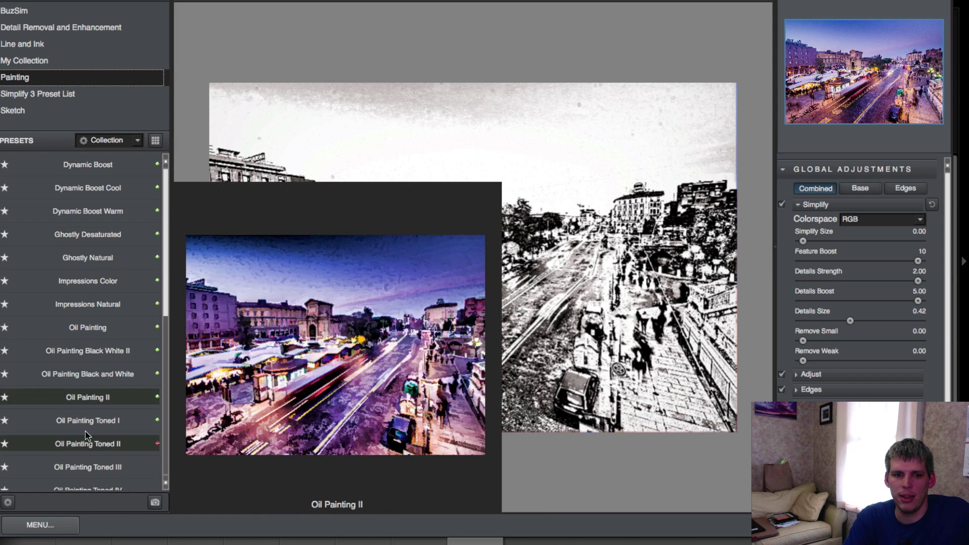
Compare the Painting II and Painting III presets and keep Painting II.
scroll(86, 424, down, 4)
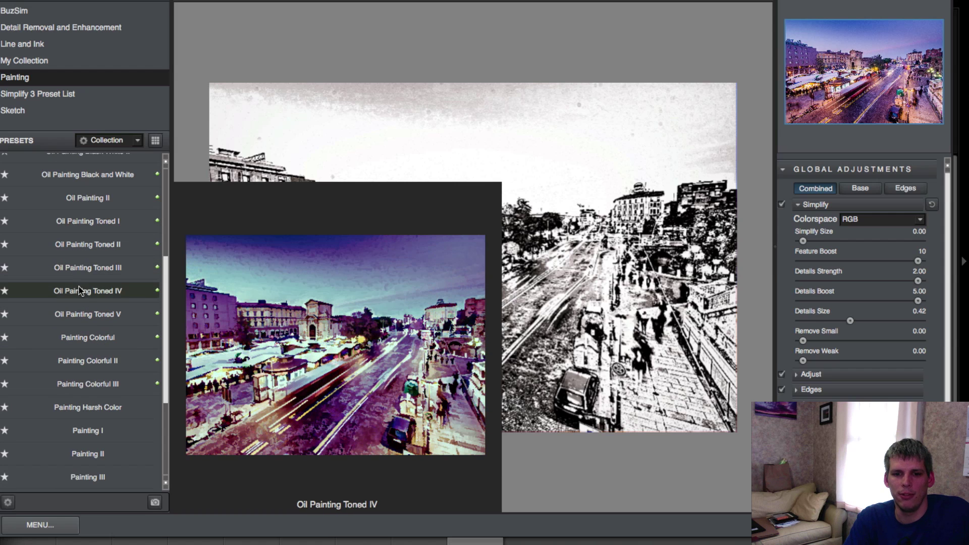
scroll(83, 320, down, 3)
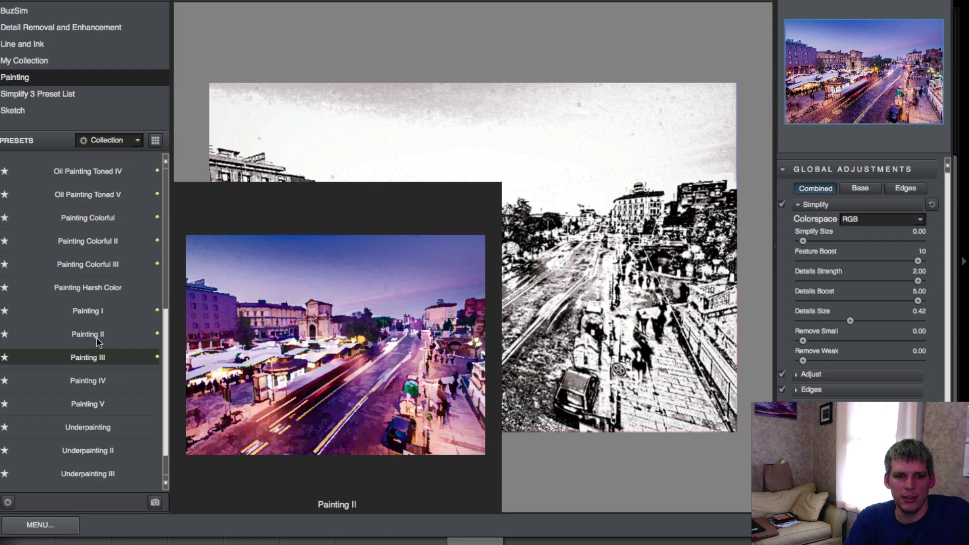
click(98, 342)
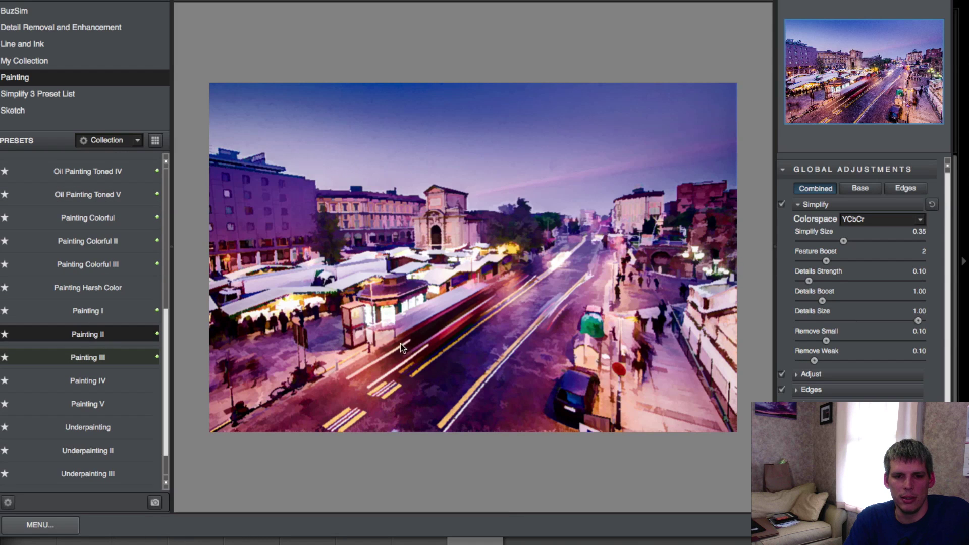
mouse_move(98, 385)
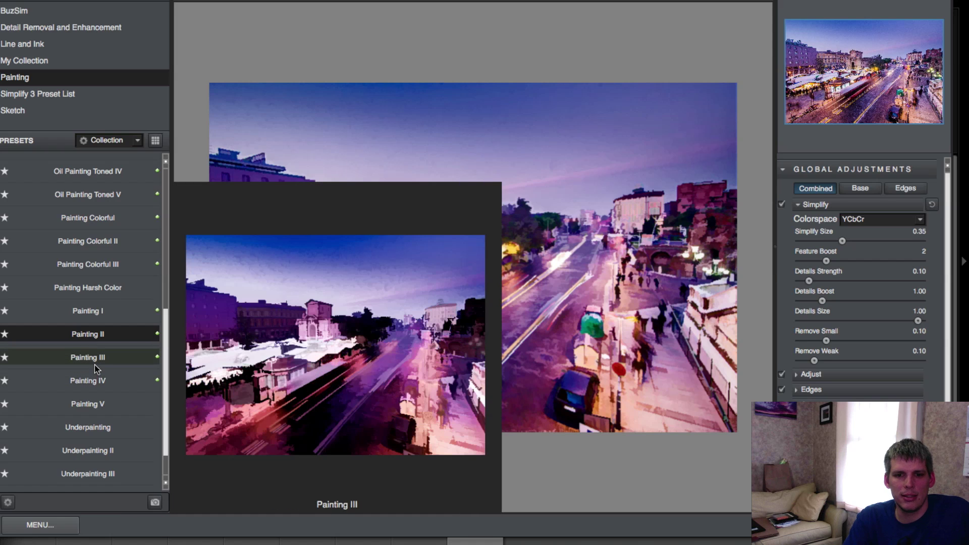
click(98, 365)
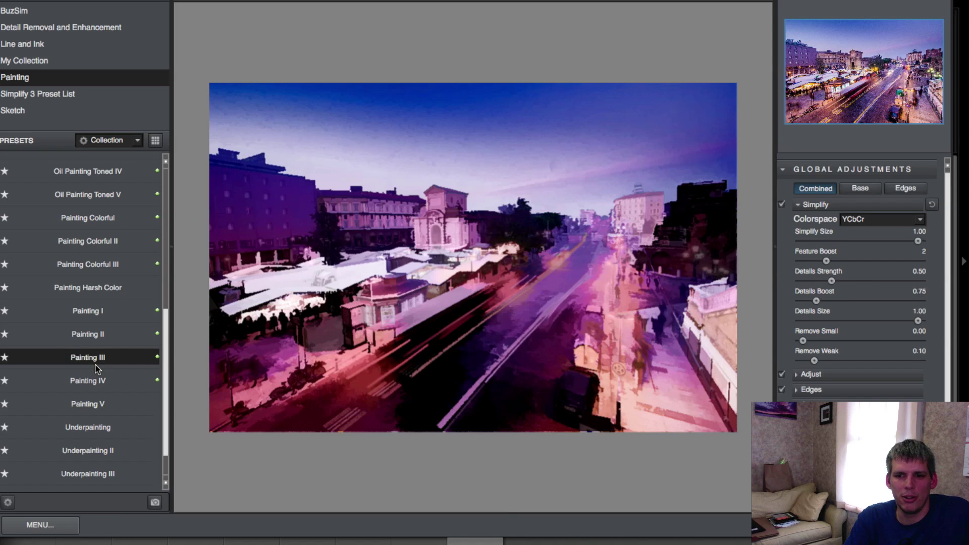
click(95, 335)
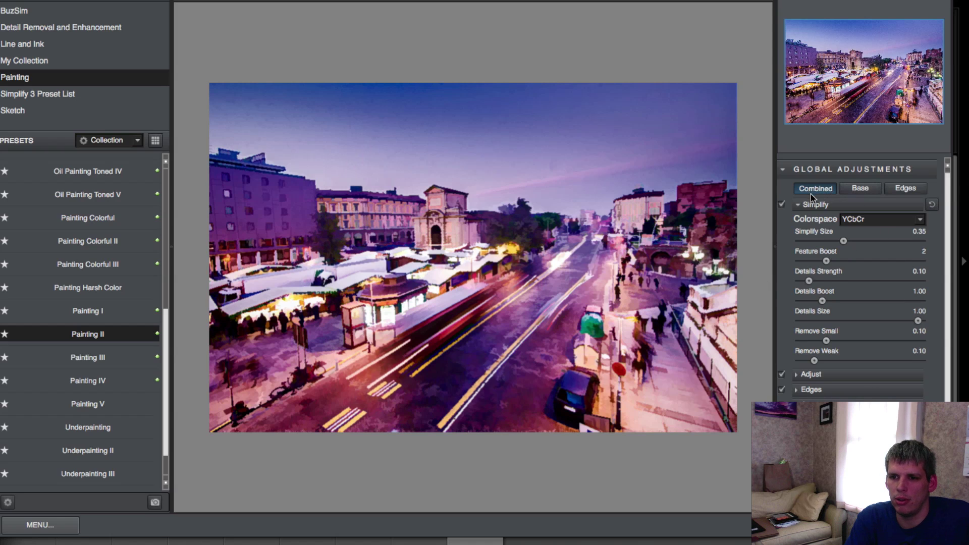
Check the Base and Edges settings, then return to the Combined view and expand Adjust.
click(866, 190)
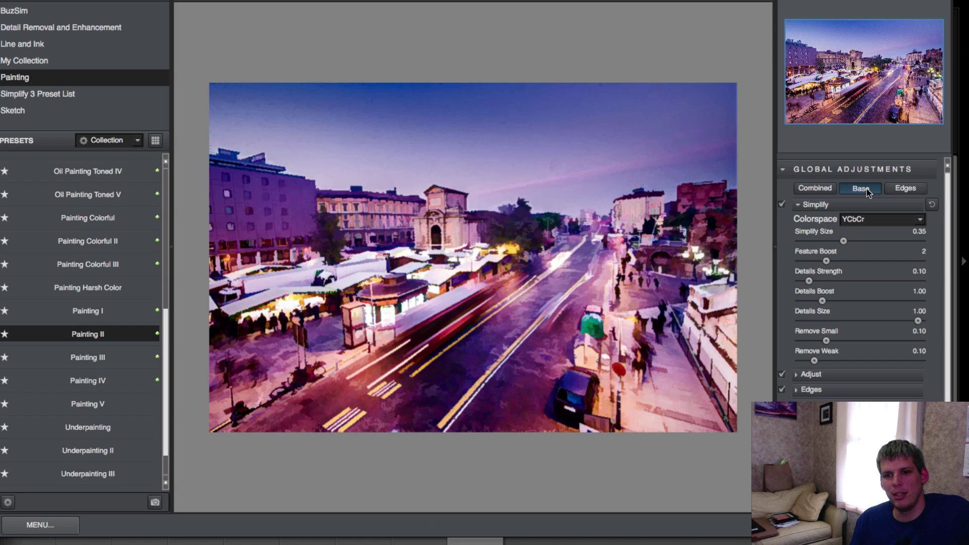
click(916, 194)
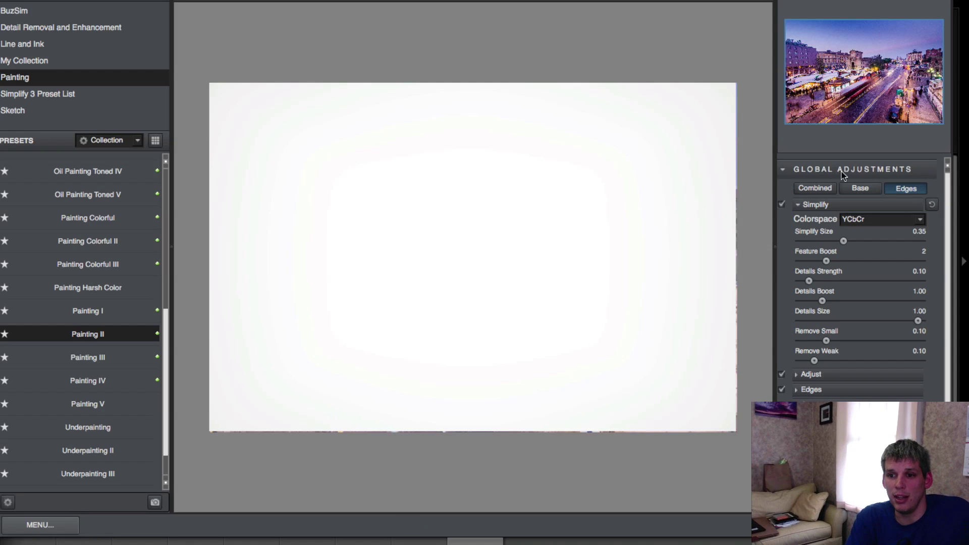
click(807, 192)
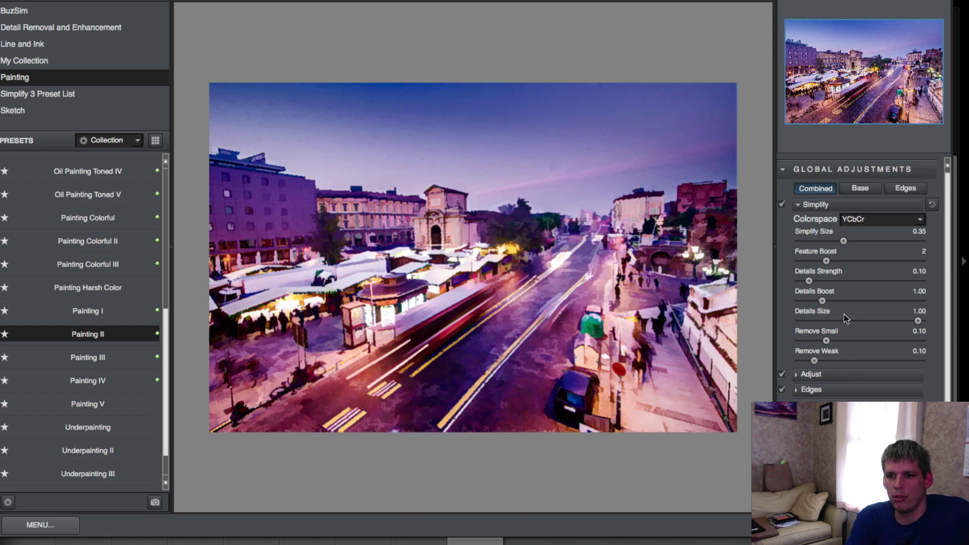
click(819, 374)
scroll(832, 349, down, 1)
scroll(832, 339, up, 1)
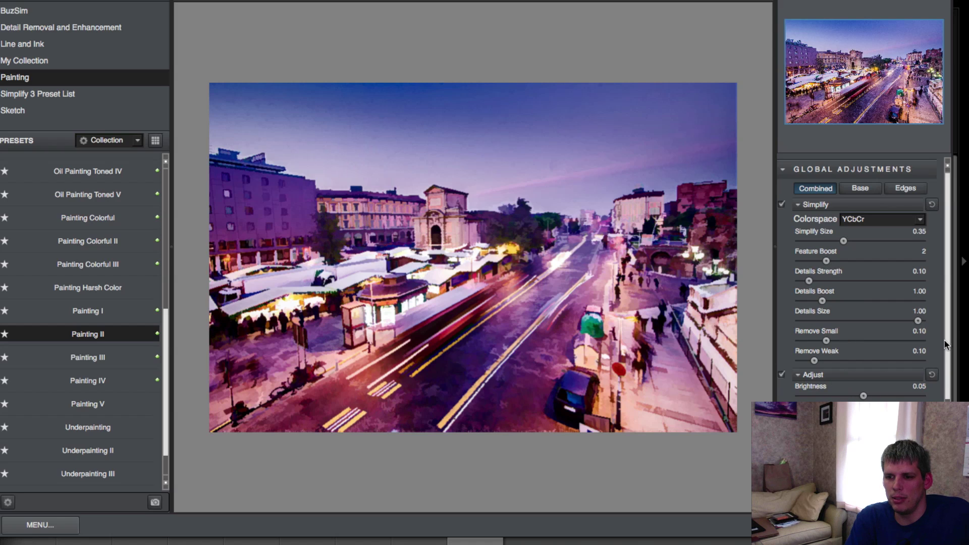
Set Edge Strength to 1.34, Reduce Weak to 69.14 and Reduce Small to 0.79.
scroll(838, 391, down, 3)
scroll(870, 399, down, 4)
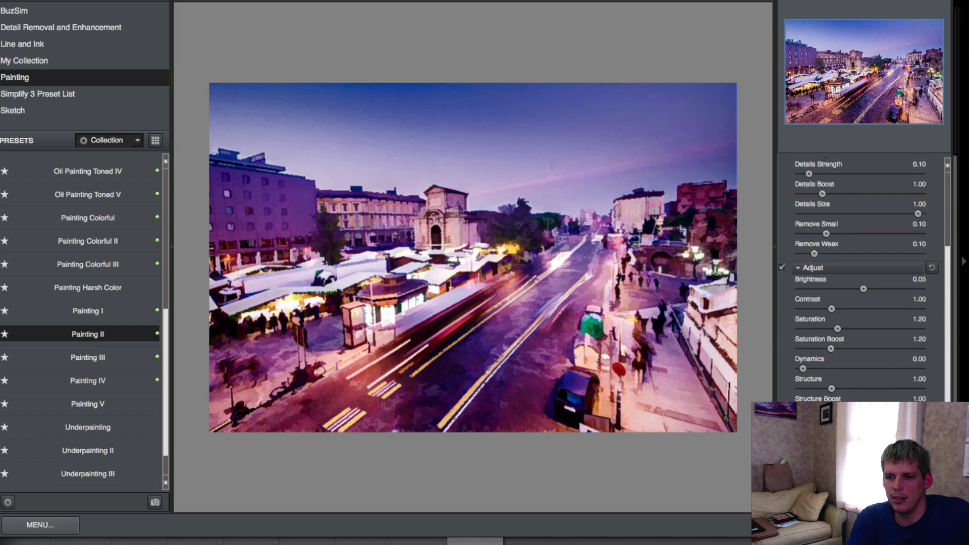
scroll(864, 371, down, 8)
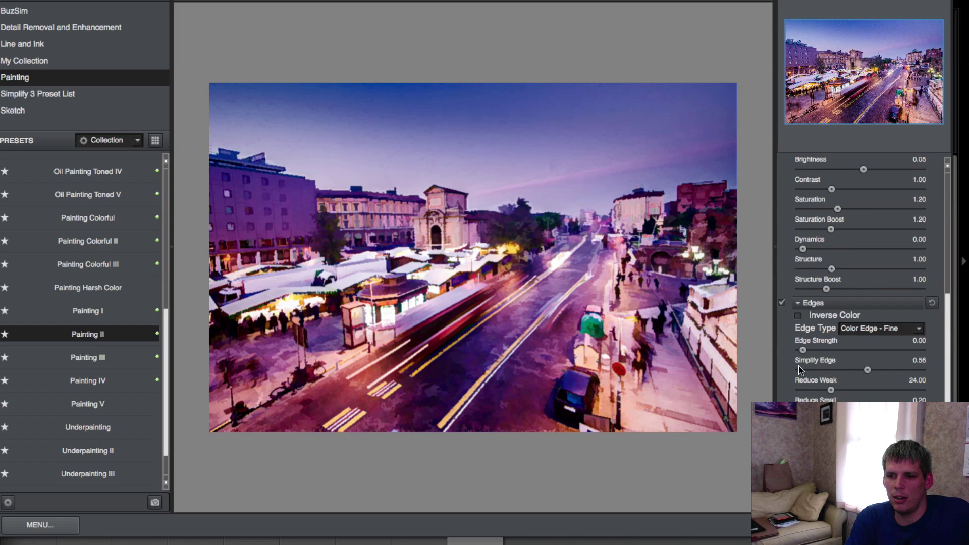
drag(800, 355, 834, 353)
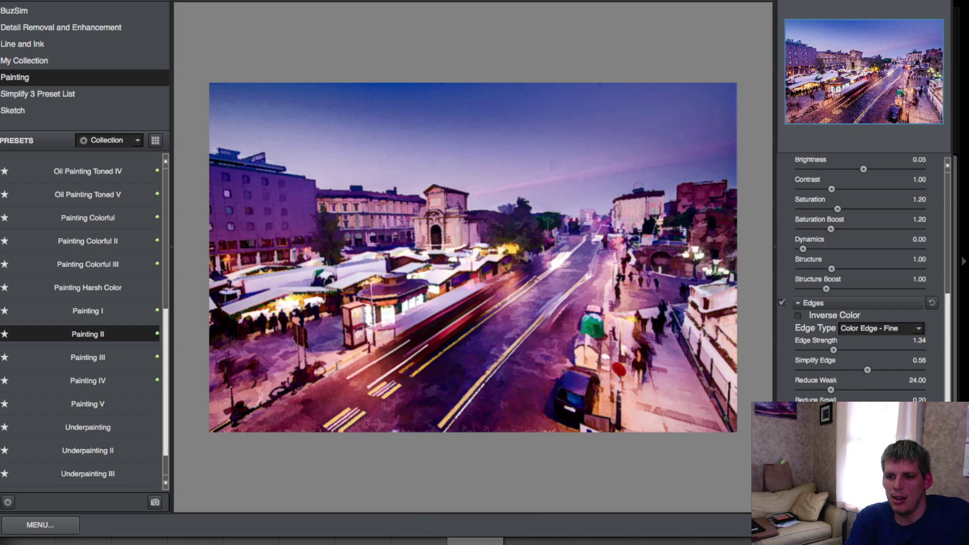
drag(854, 390, 882, 391)
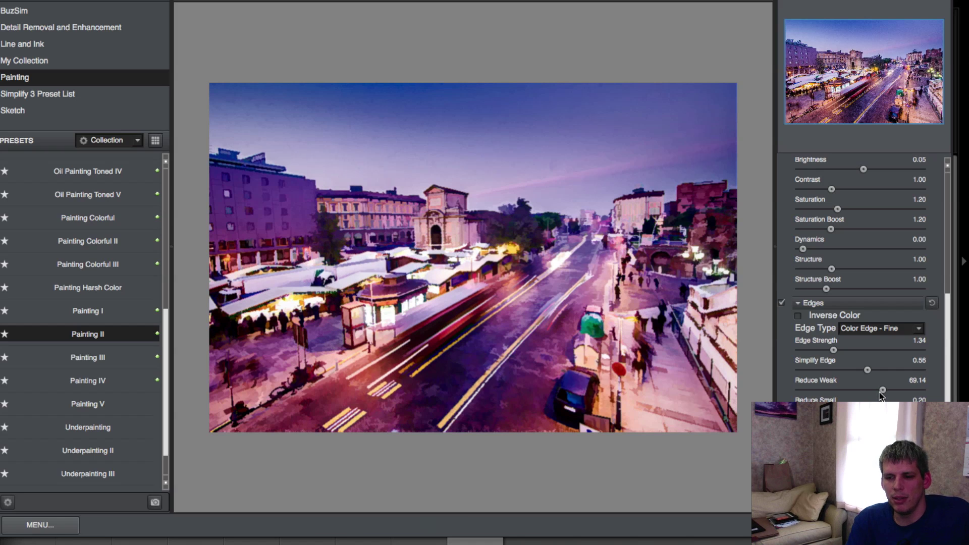
drag(840, 410, 901, 410)
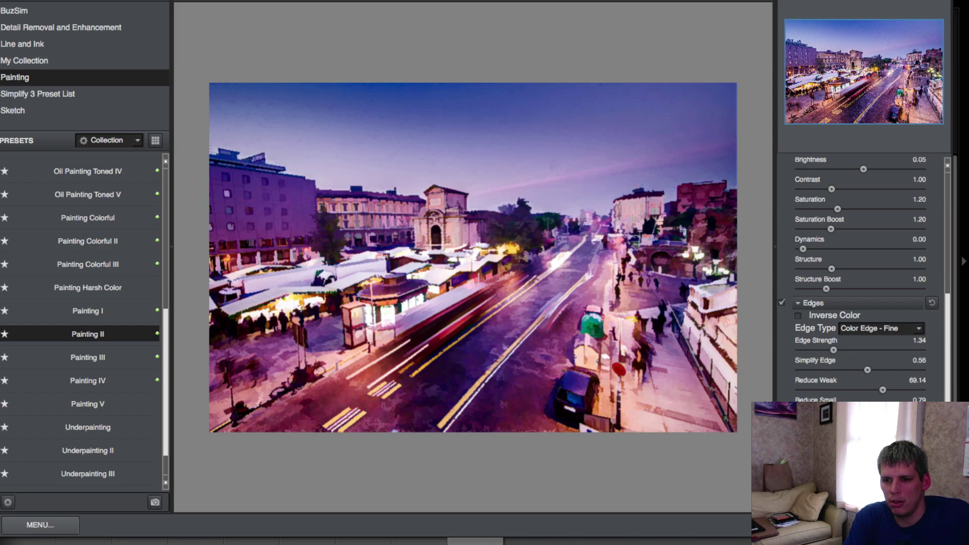
scroll(863, 278, down, 1)
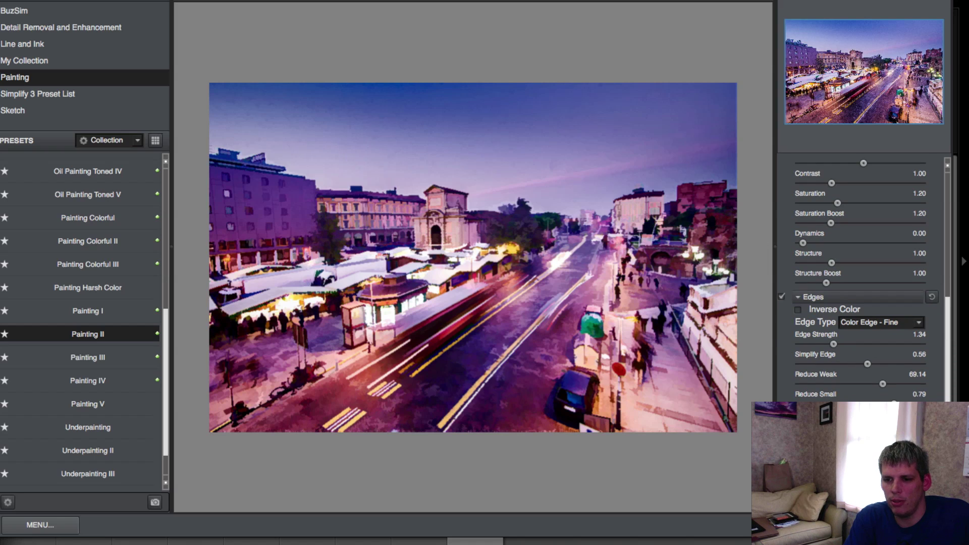
scroll(864, 279, down, 1)
scroll(864, 278, down, 5)
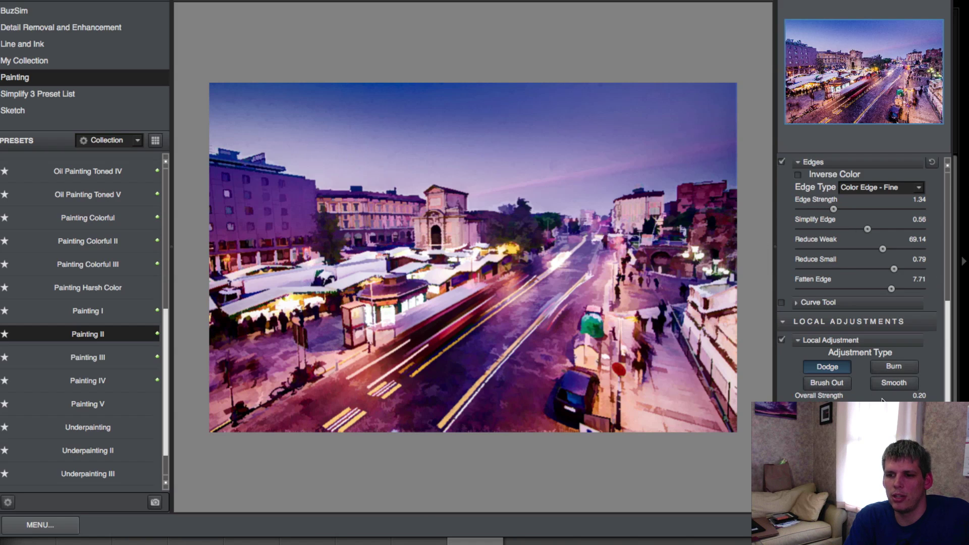
Collapse Local Adjustments and the Adjust section, returning to the Global Adjustments sliders.
scroll(837, 394, down, 5)
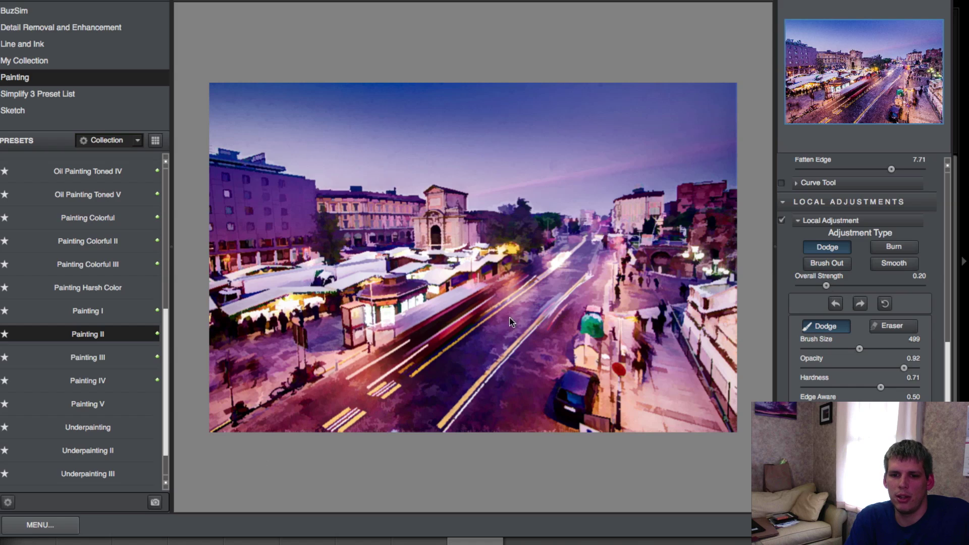
click(799, 204)
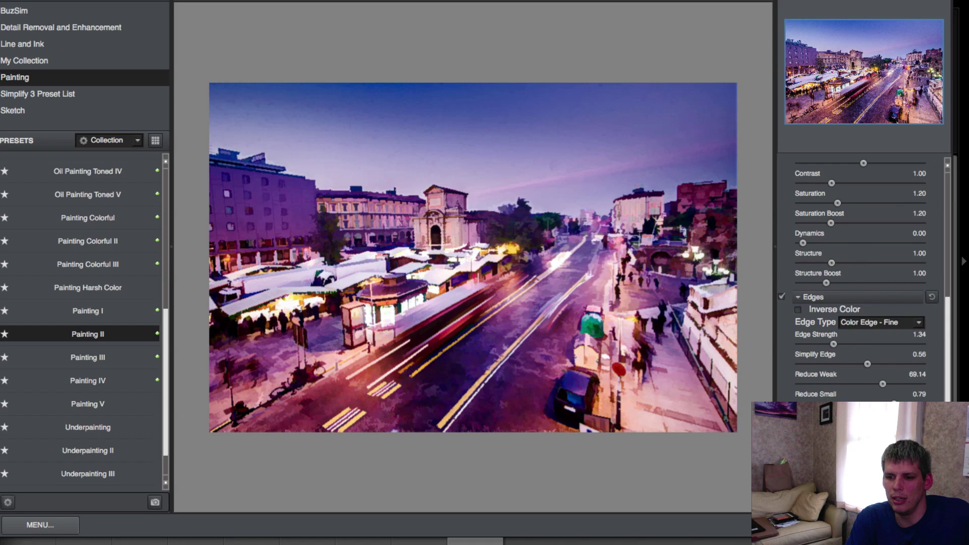
scroll(861, 278, down, 2)
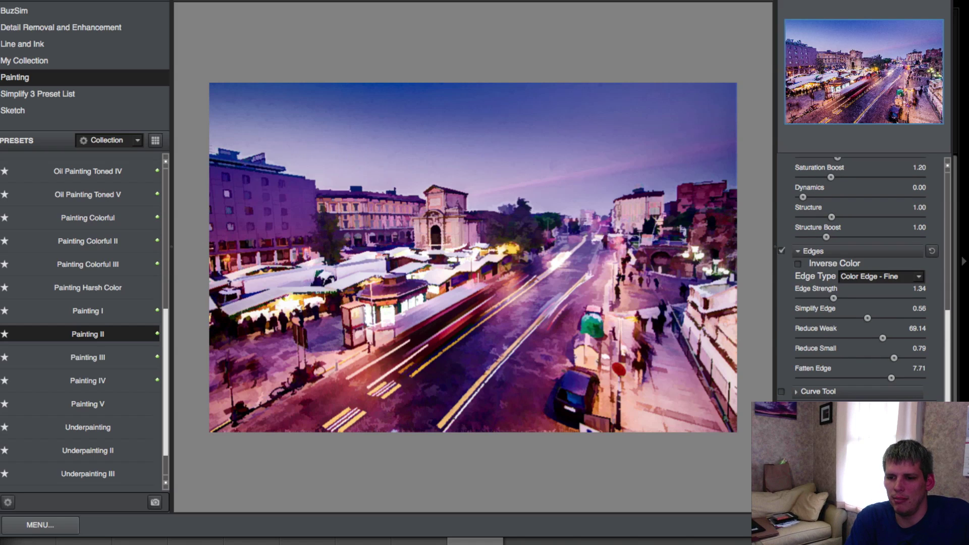
scroll(828, 290, up, 2)
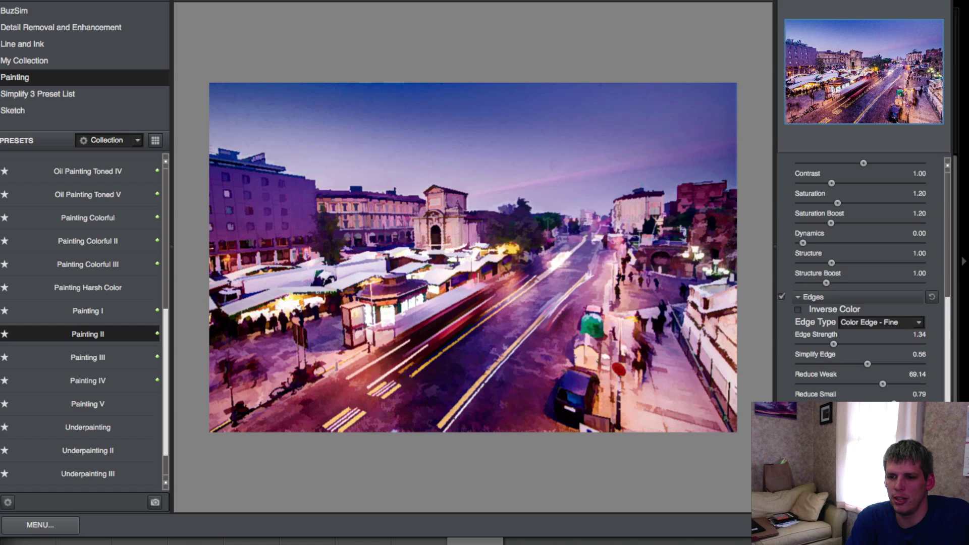
scroll(833, 293, up, 5)
click(838, 299)
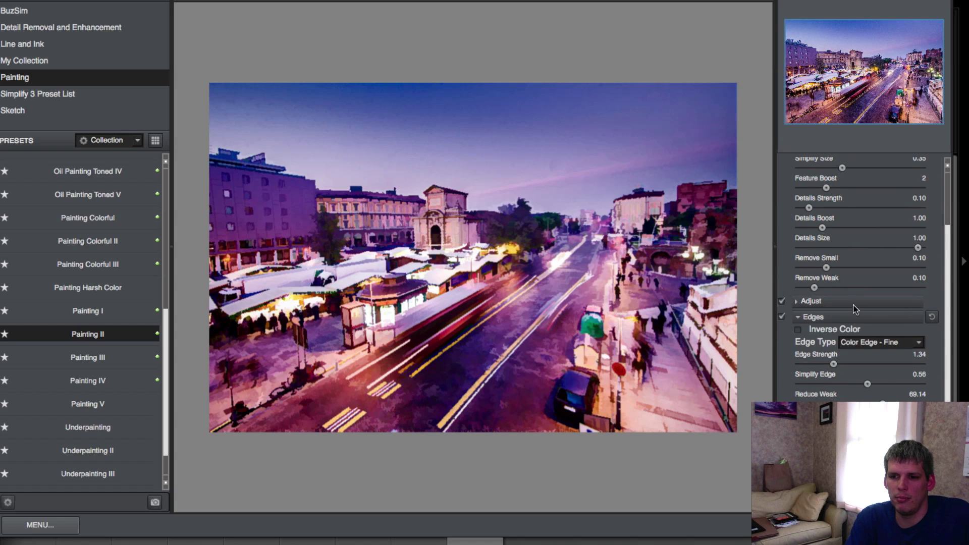
scroll(833, 282, up, 3)
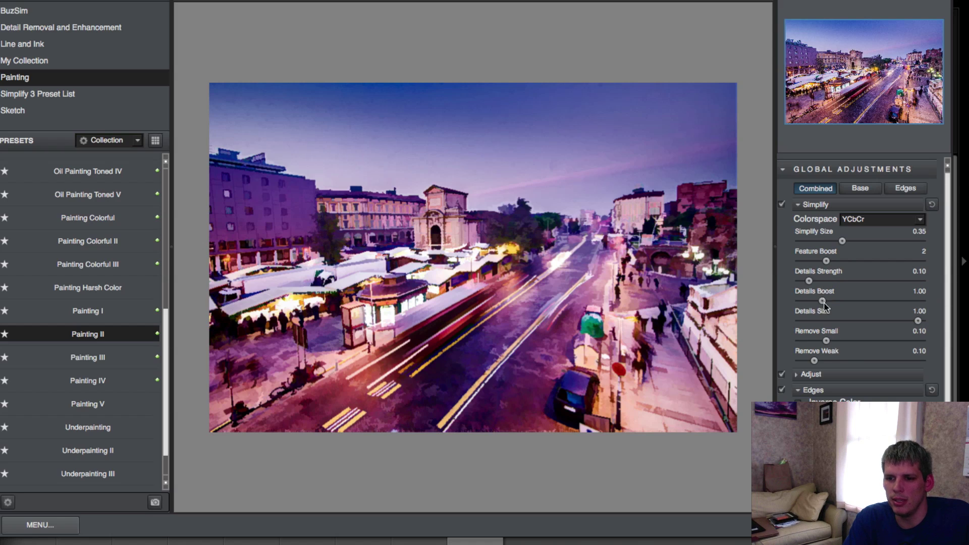
Drop Details Strength to 0.00 and settle Simplify Size at 0.45.
mouse_move(810, 282)
mouse_down()
mouse_move(857, 281)
mouse_move(803, 281)
mouse_up()
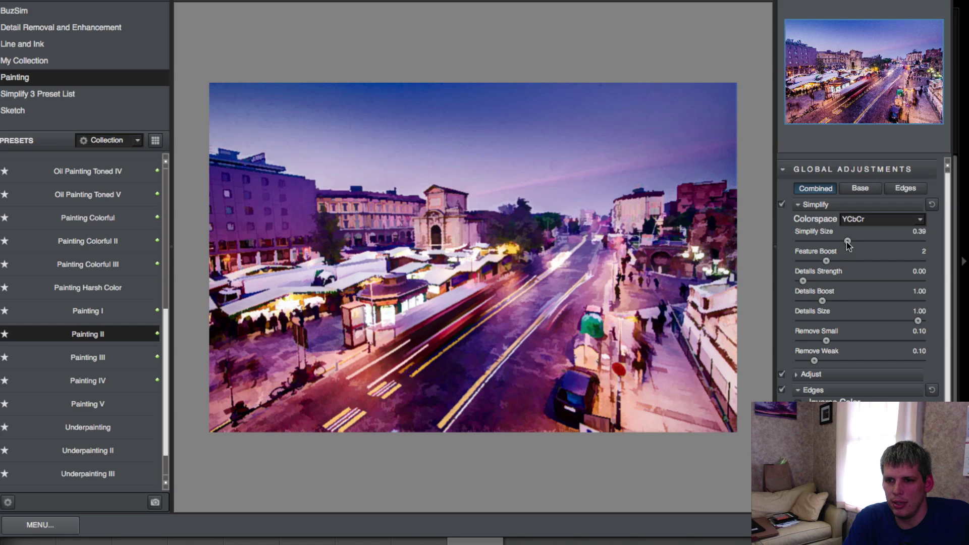
drag(842, 242, 865, 243)
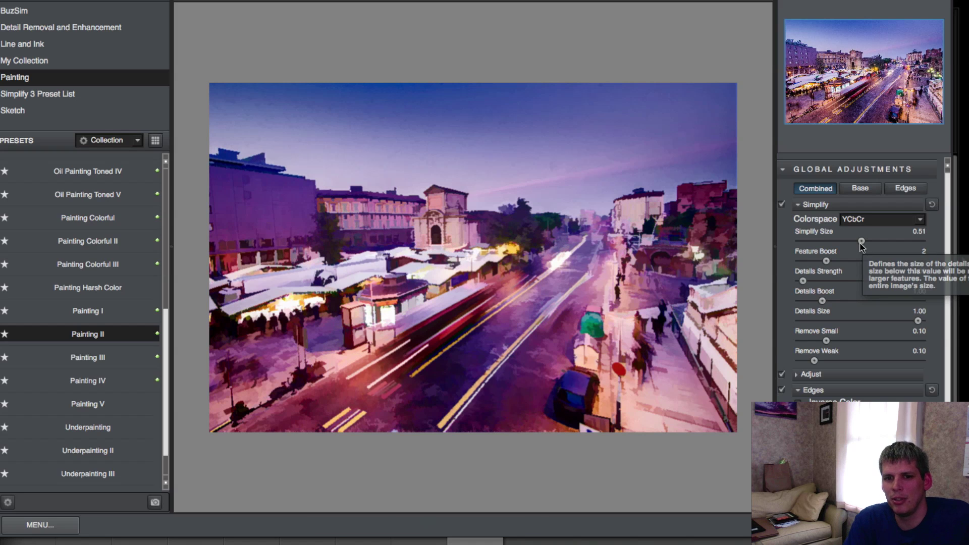
drag(863, 241, 855, 246)
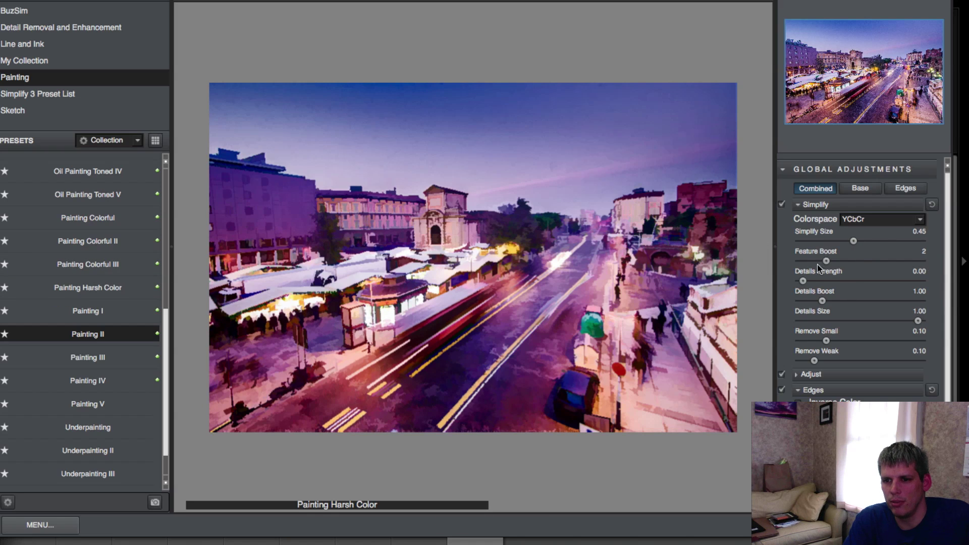
Try a stronger Feature Boost and review the remaining Simplify settings.
drag(827, 262, 850, 261)
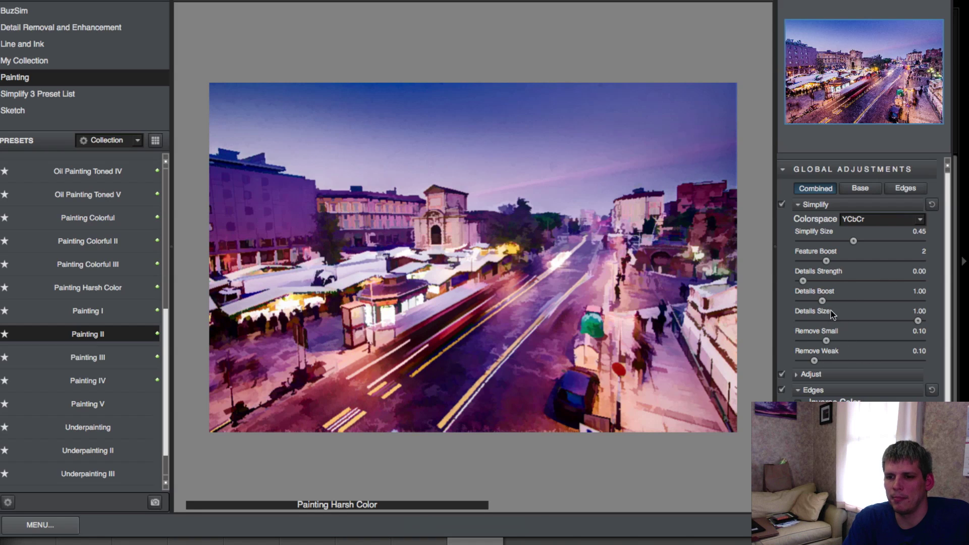
scroll(846, 306, down, 2)
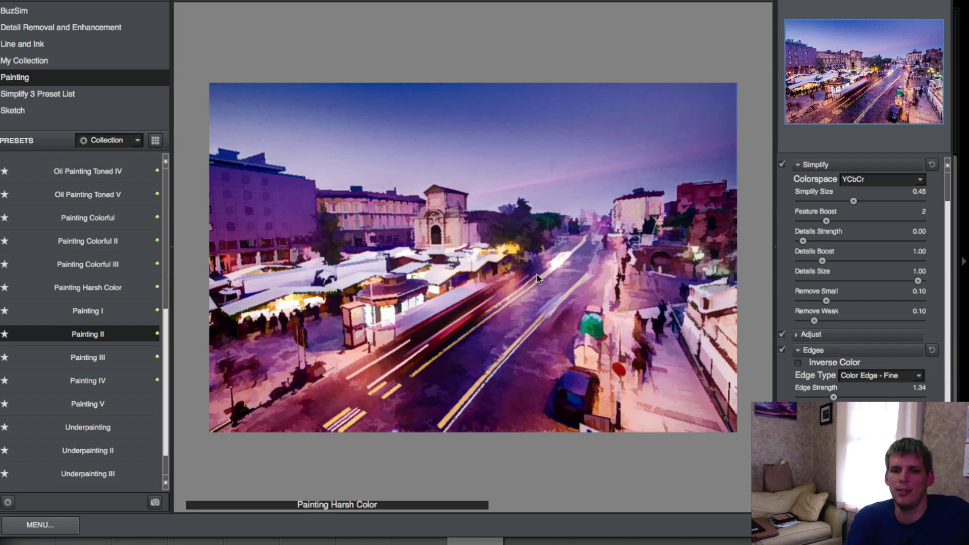
scroll(889, 399, down, 3)
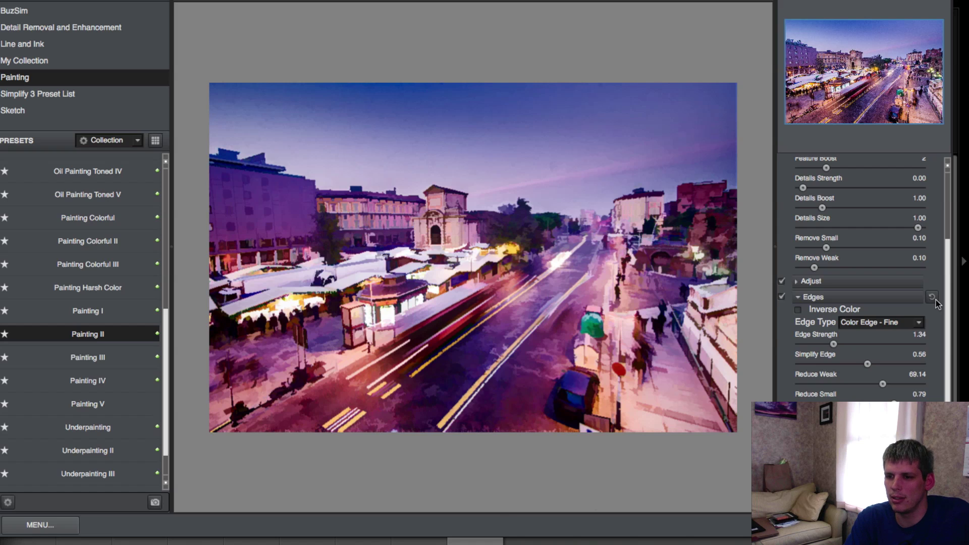
scroll(952, 230, up, 3)
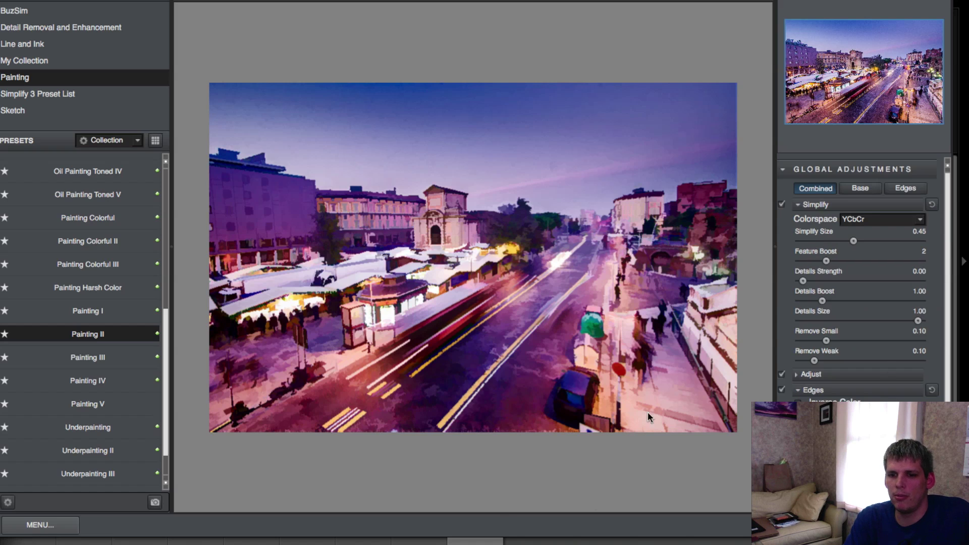